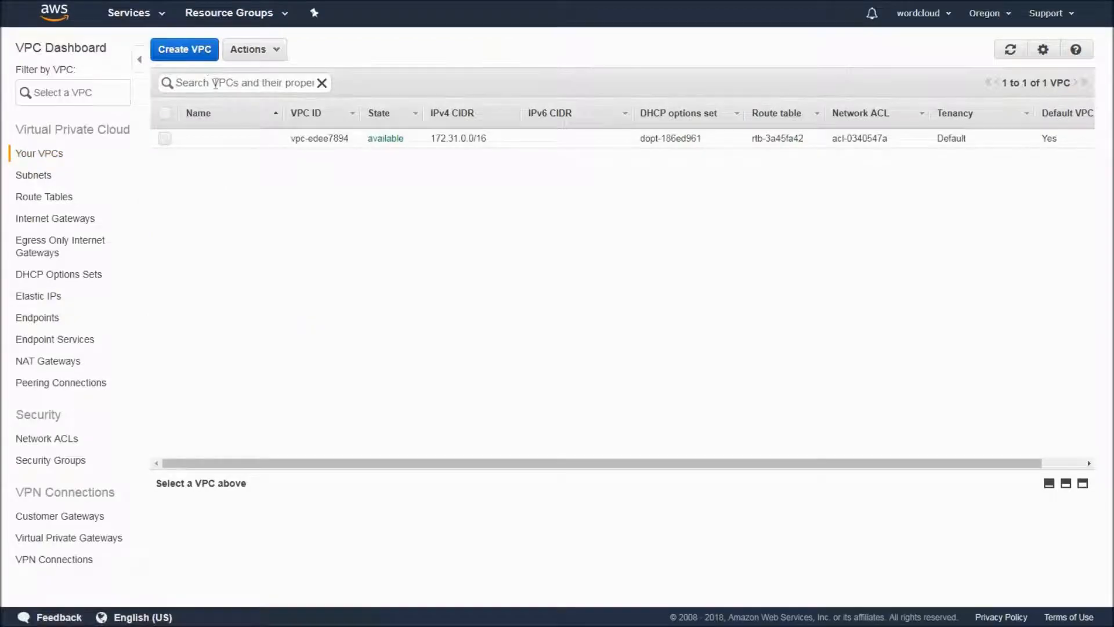
Create a VPC named traning-vpc with IPv4 CIDR block 10.0.0.0/16, no IPv6 block and default tenancy.
left_click(199, 50)
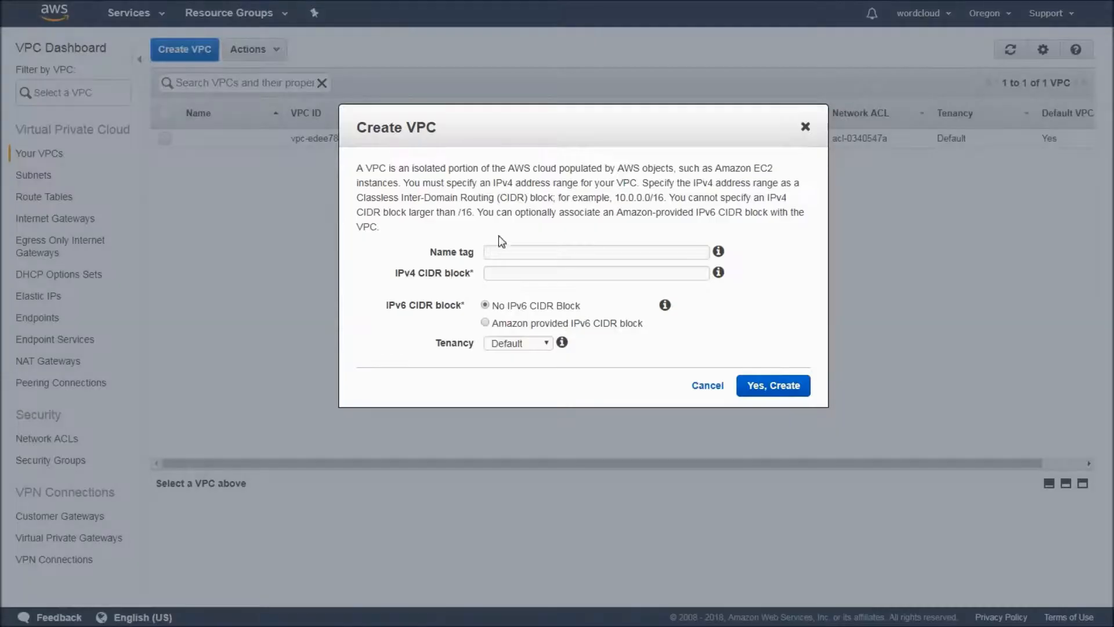
left_click(499, 251)
type("traning")
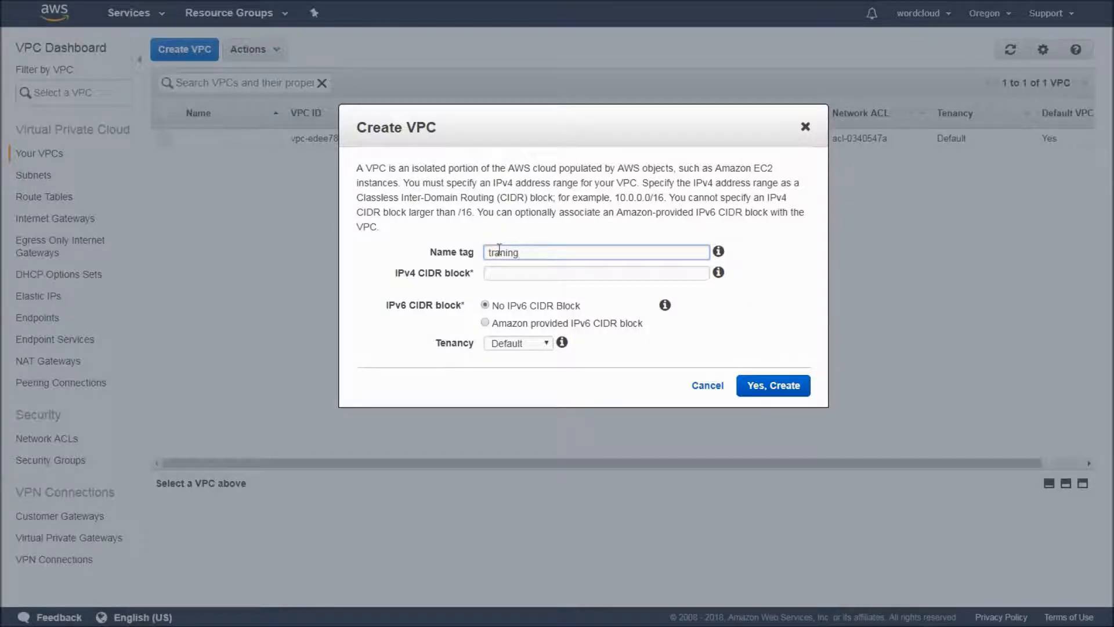
type("-vpc")
left_click(489, 272)
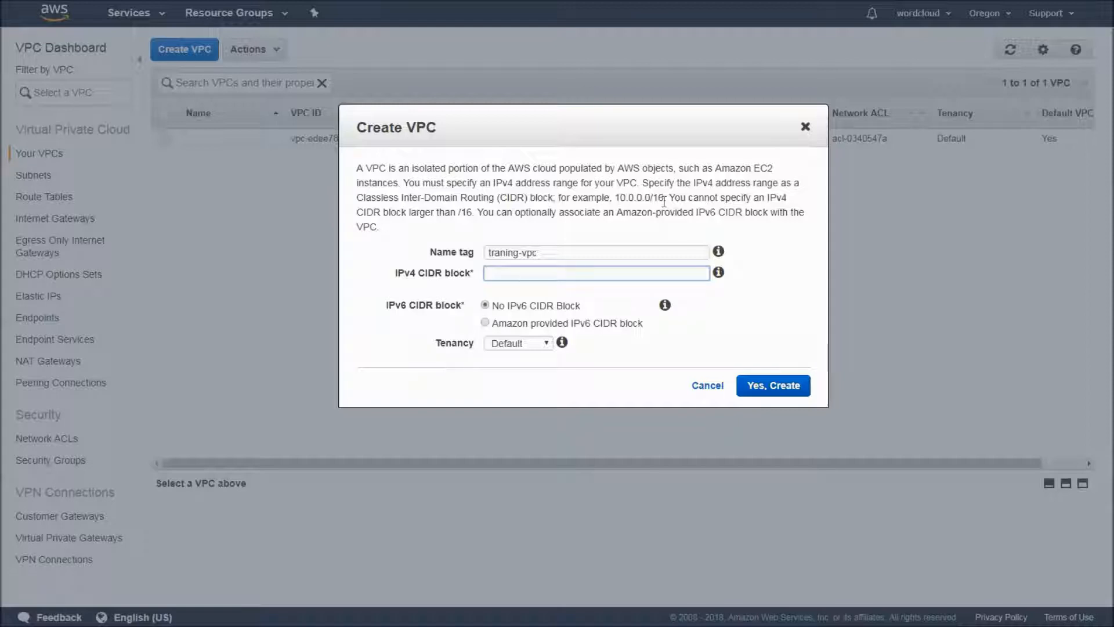
type("10.0.0.0/16")
mouse_move(561, 345)
left_click(772, 392)
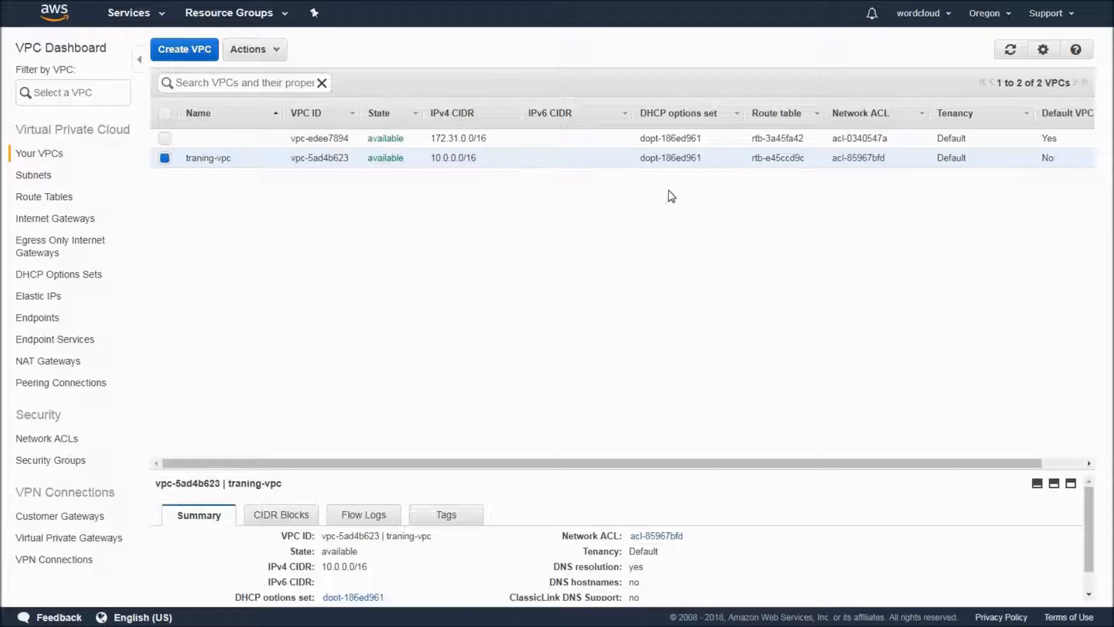
Review the remaining list columns and the full summary details of traning-vpc.
left_click_drag(671, 463, 712, 463)
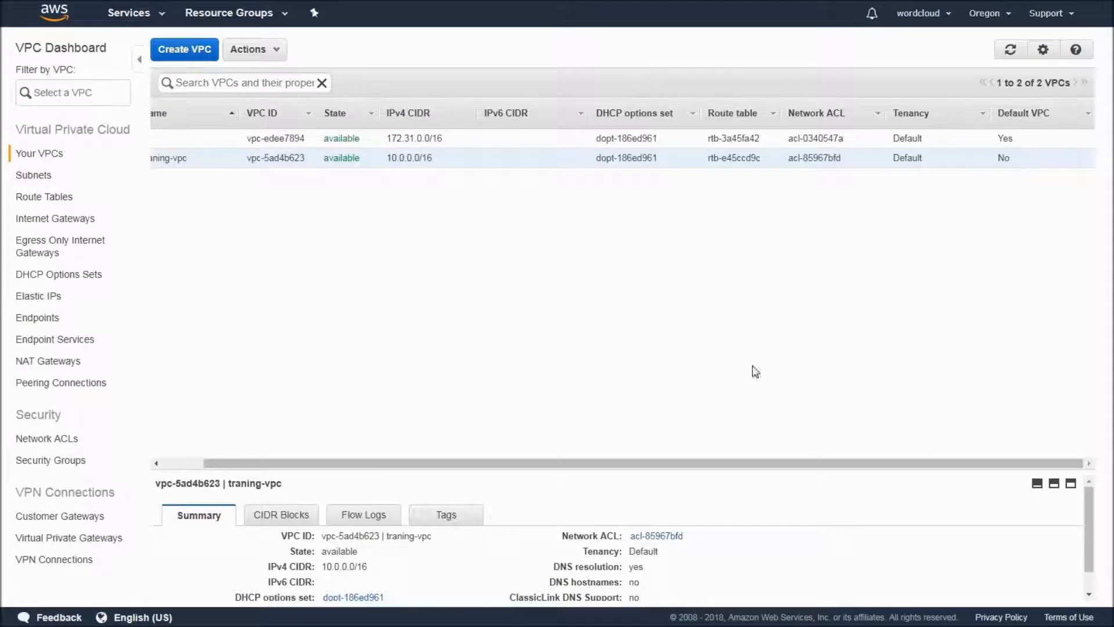
left_click_drag(598, 472, 588, 313)
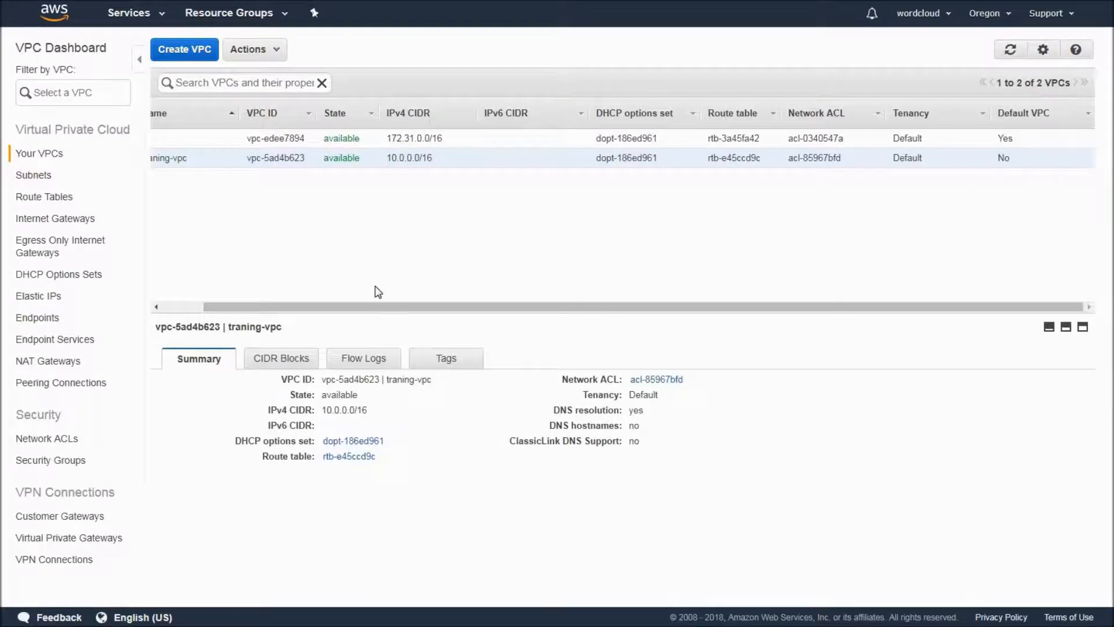
left_click_drag(353, 308, 94, 196)
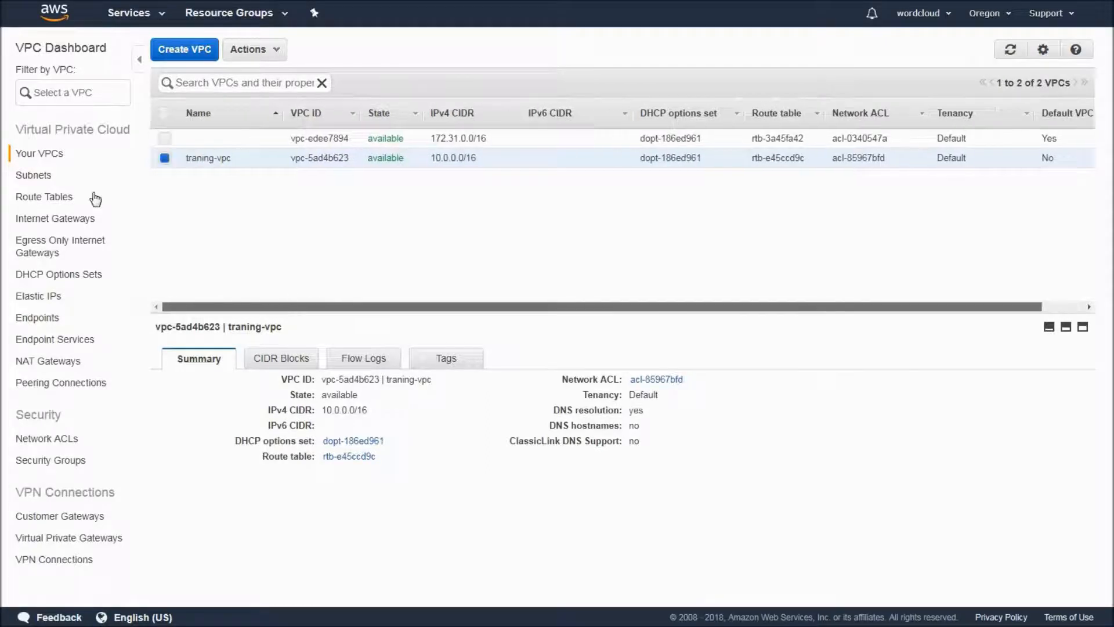
Check the existing subnets, then examine the routes and subnet associations of traning-vpc's main route table.
left_click(34, 174)
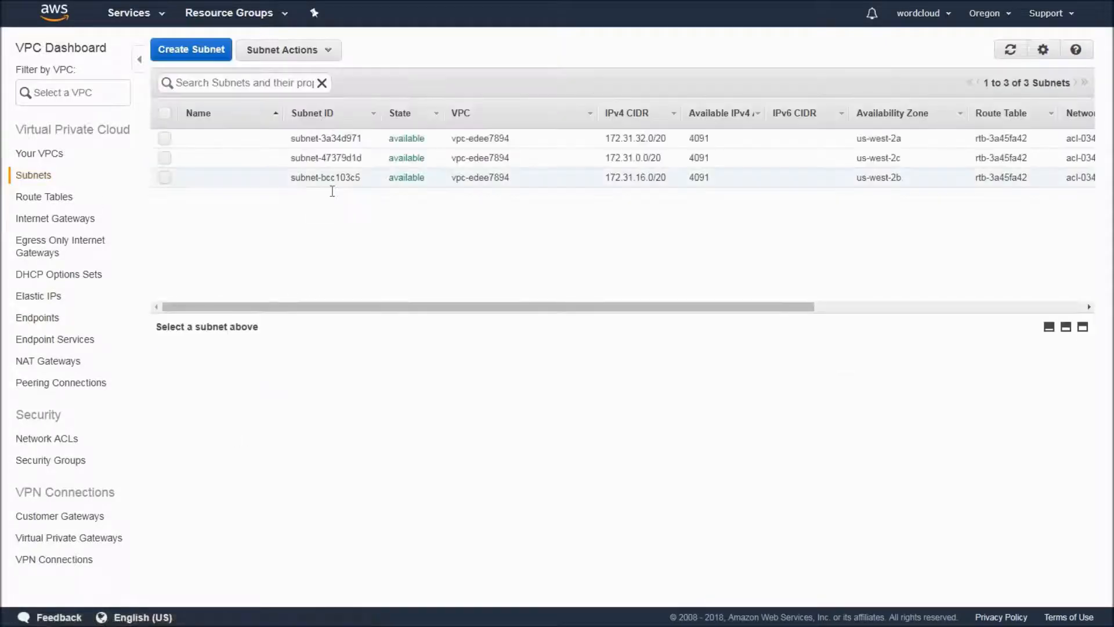
left_click(48, 198)
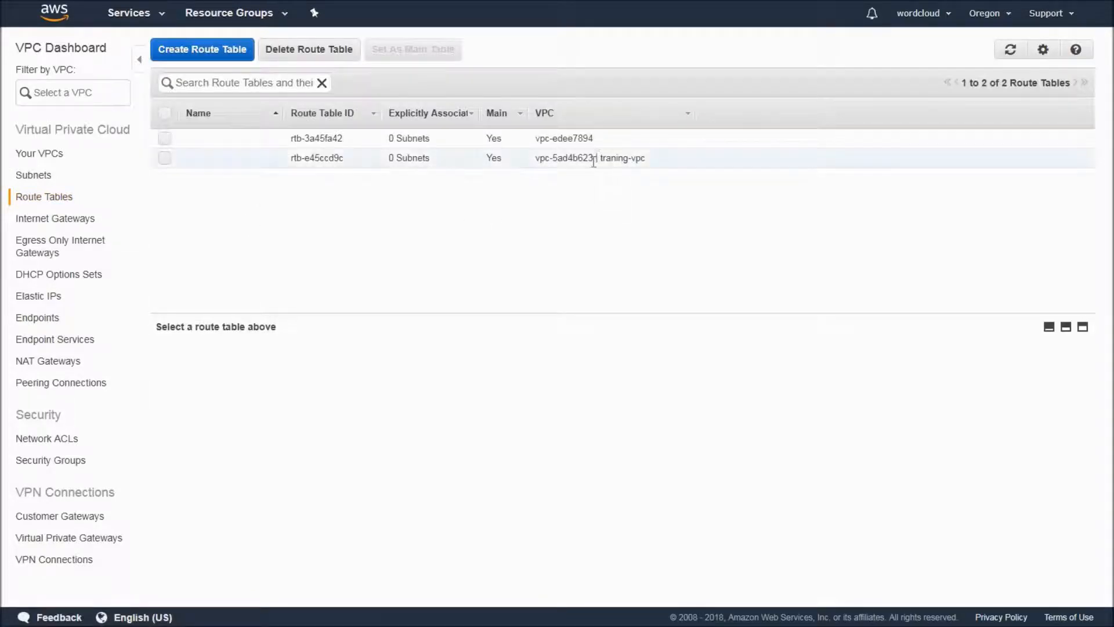
left_click(594, 162)
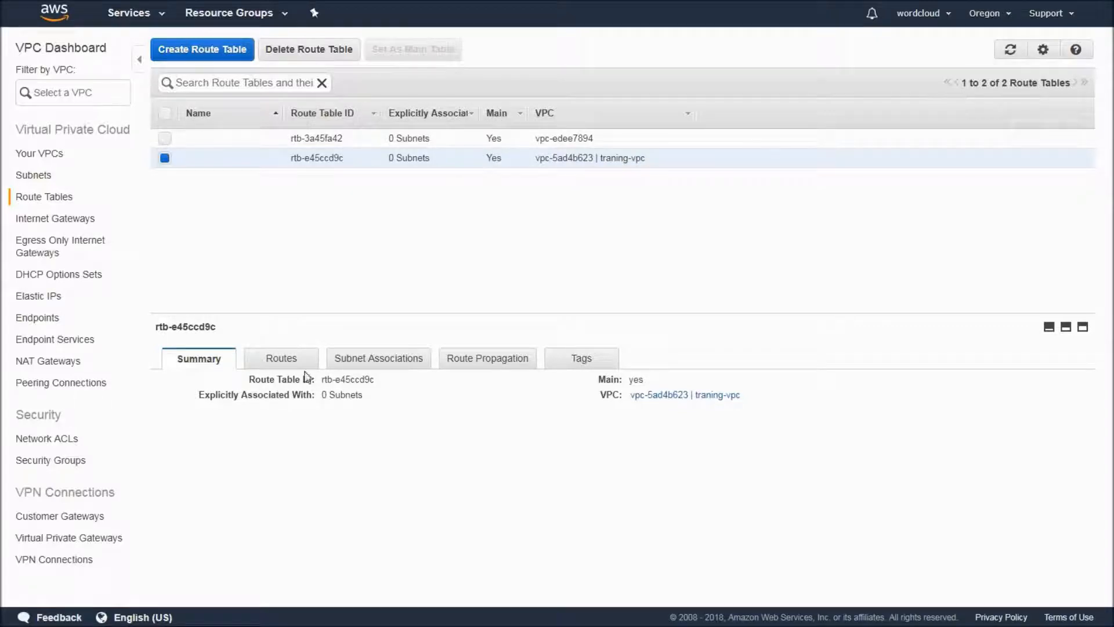
left_click(284, 359)
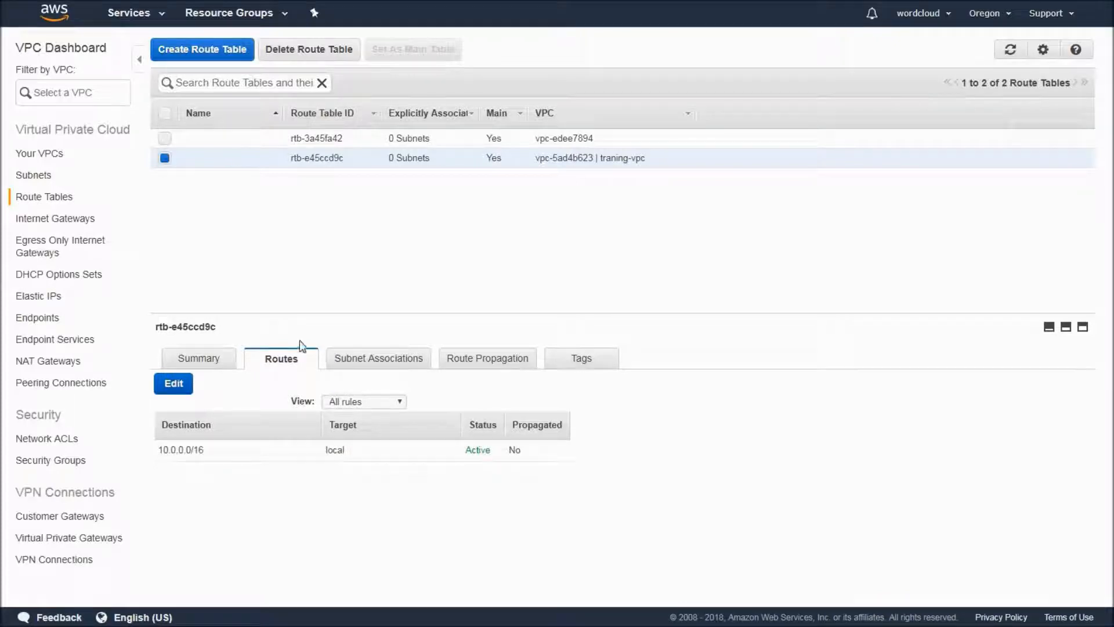
left_click(362, 363)
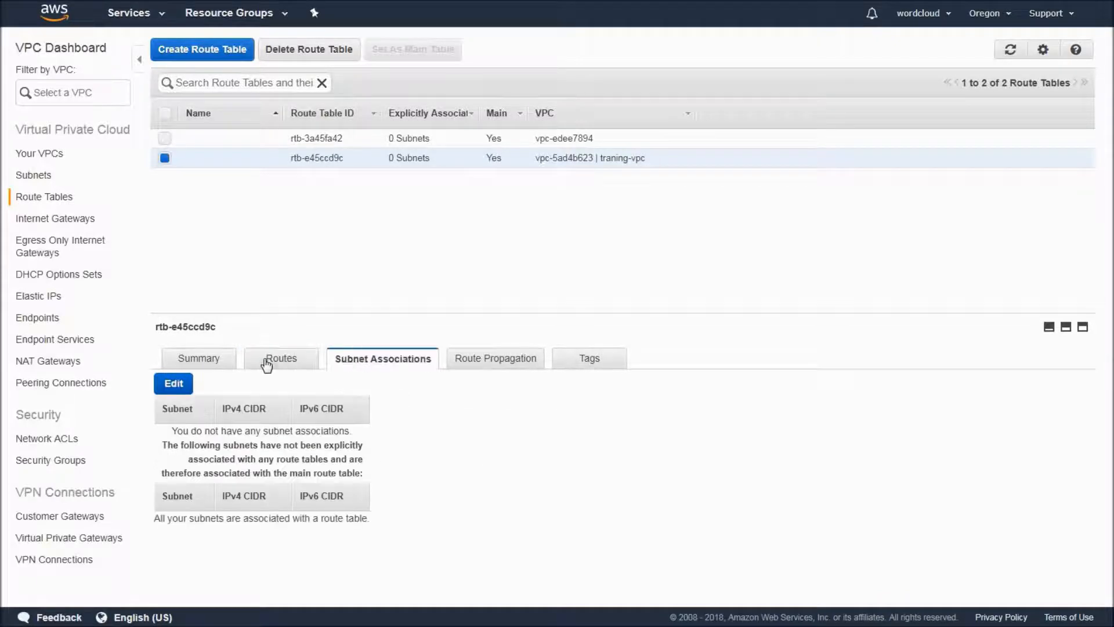
left_click(268, 362)
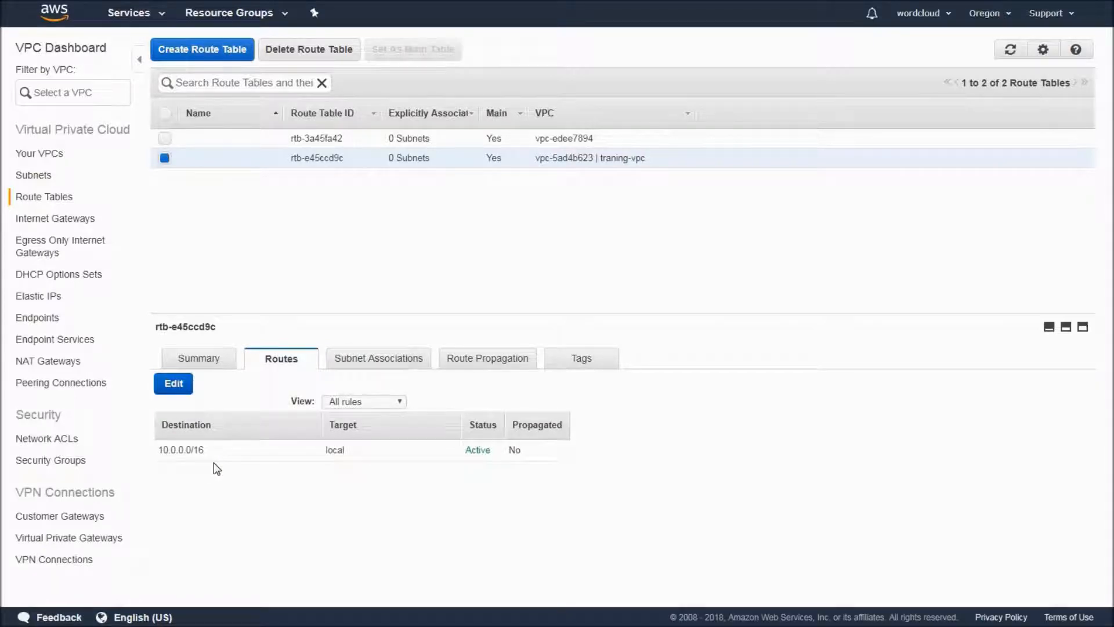
Examine the inbound and outbound rules of the default network ACL belonging to traning-vpc.
left_click(49, 361)
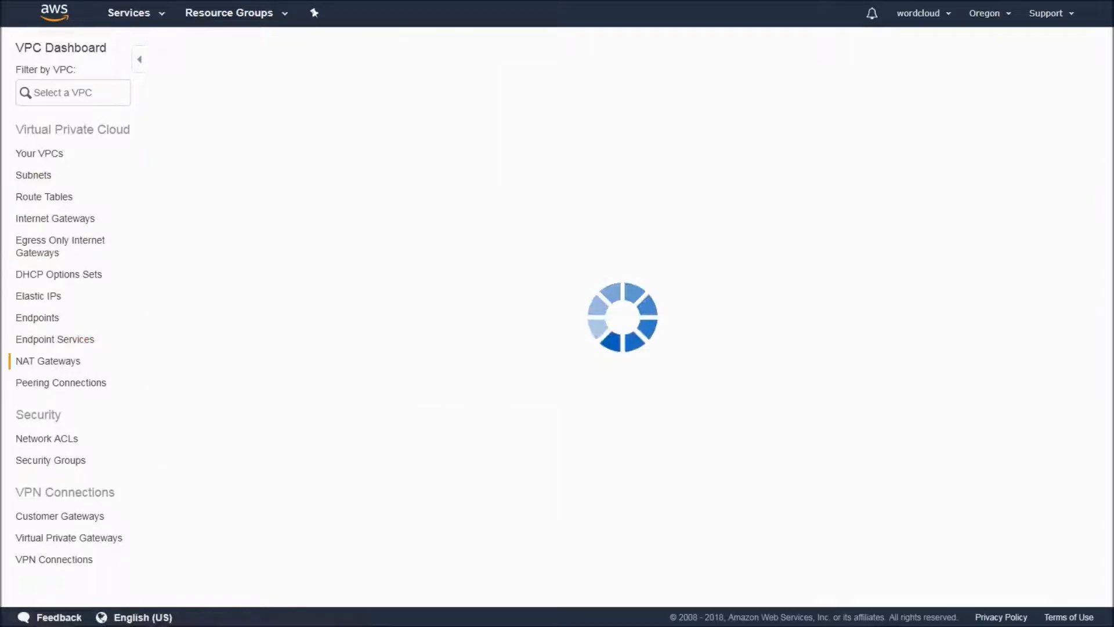
left_click(63, 440)
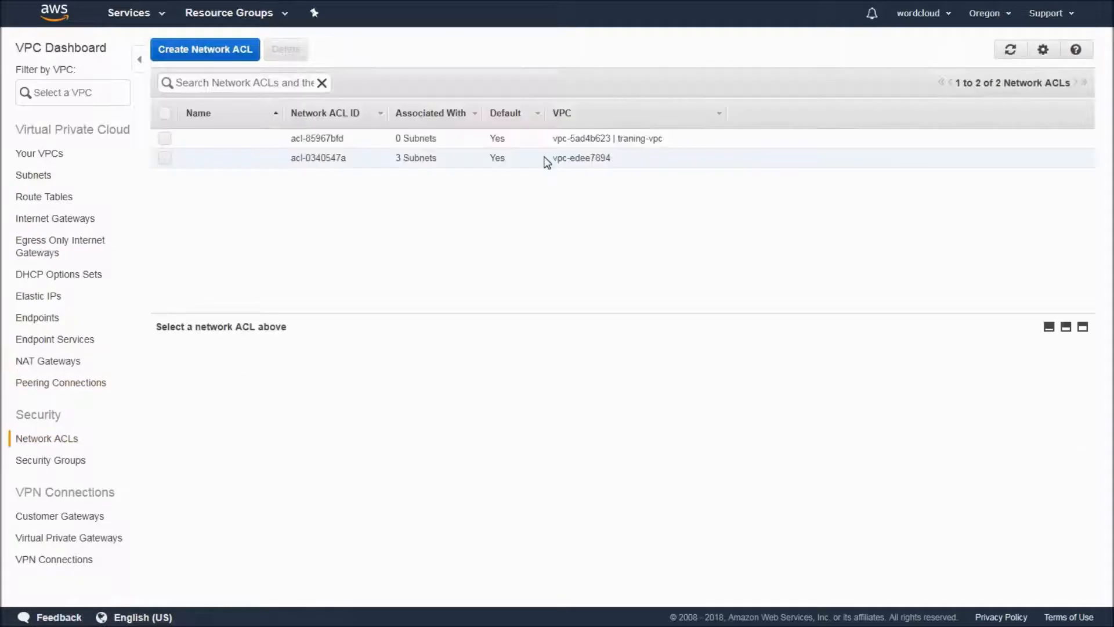
left_click(496, 140)
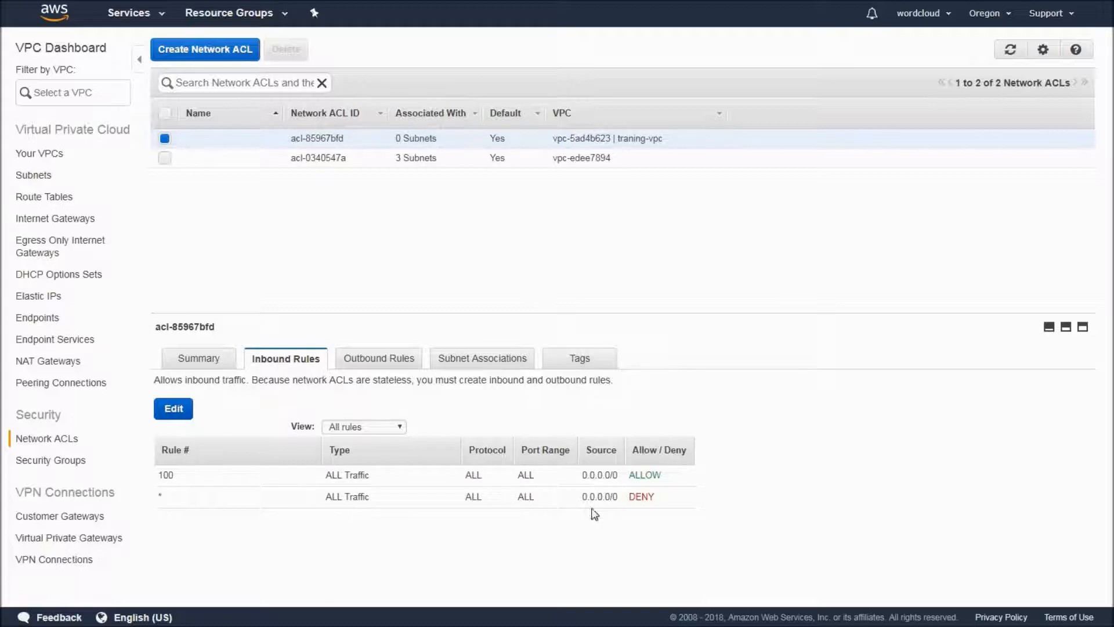
left_click(380, 358)
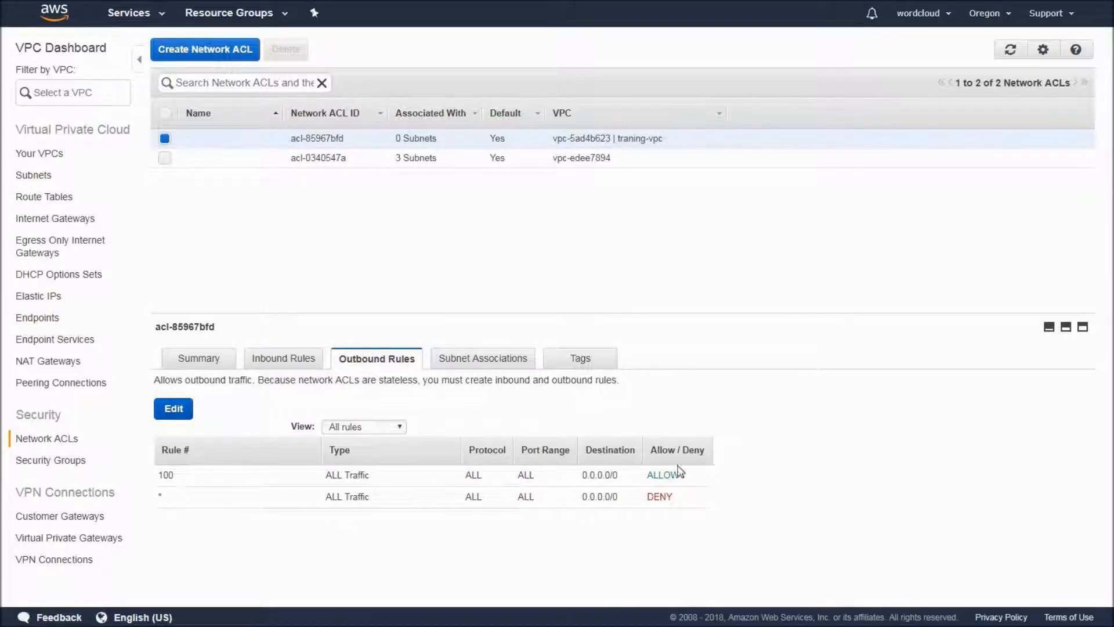
Examine the inbound and outbound rules of the default security group belonging to traning-vpc.
left_click(58, 463)
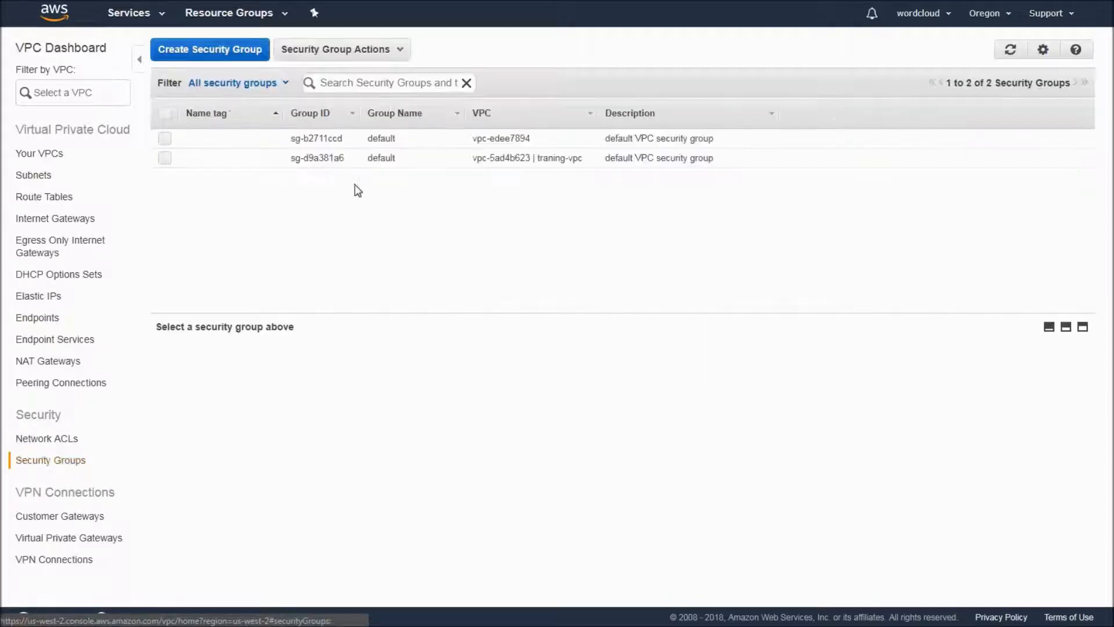
left_click(576, 163)
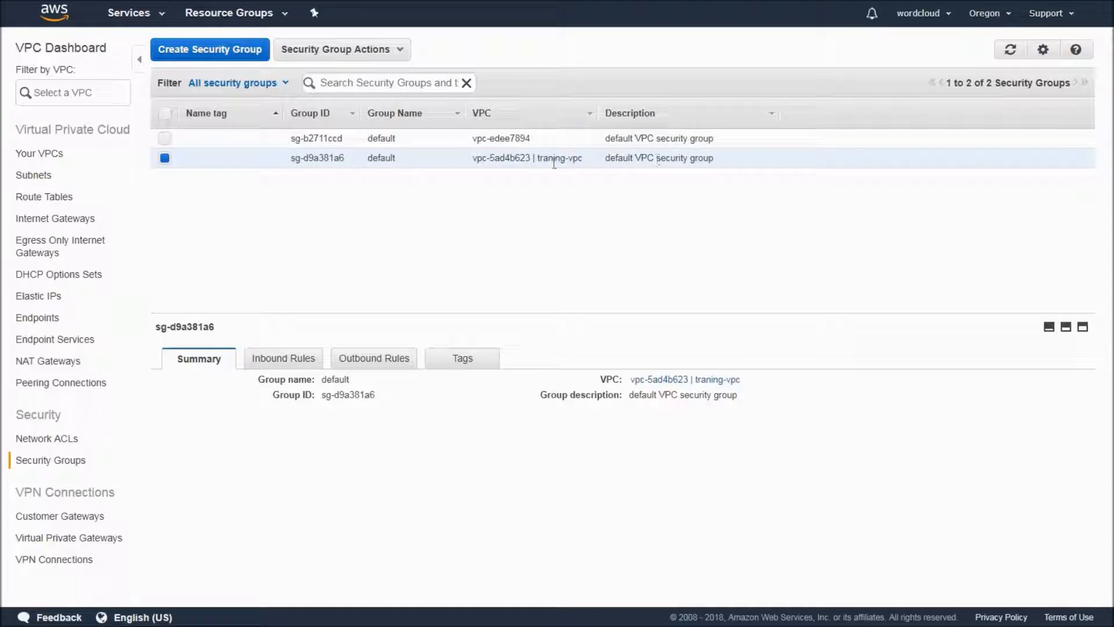
left_click(292, 357)
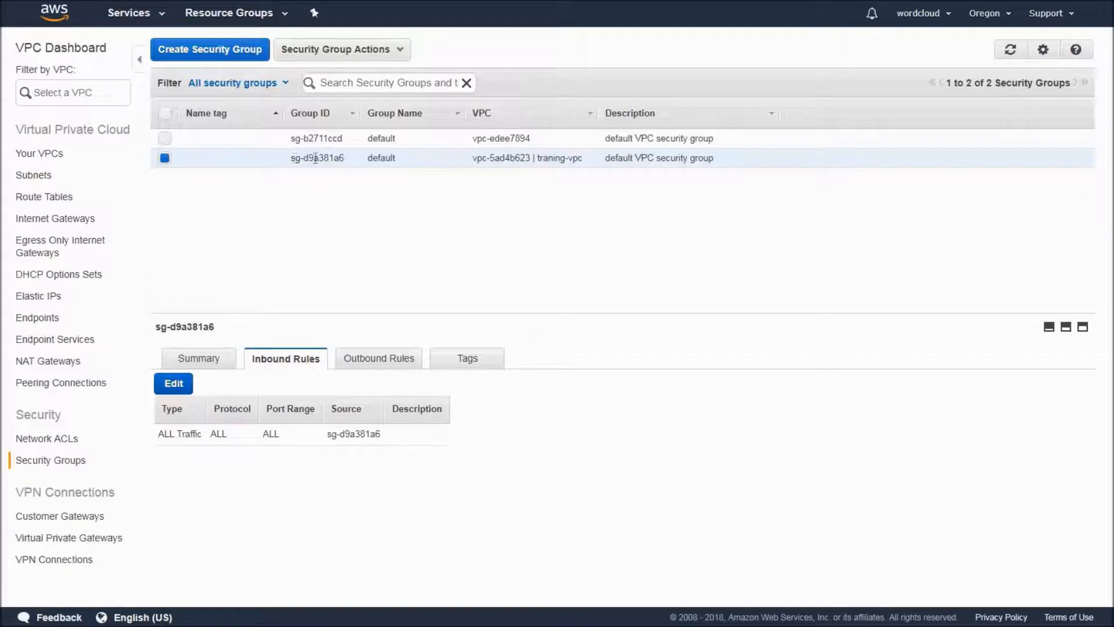
left_click_drag(344, 158, 290, 158)
left_click(384, 358)
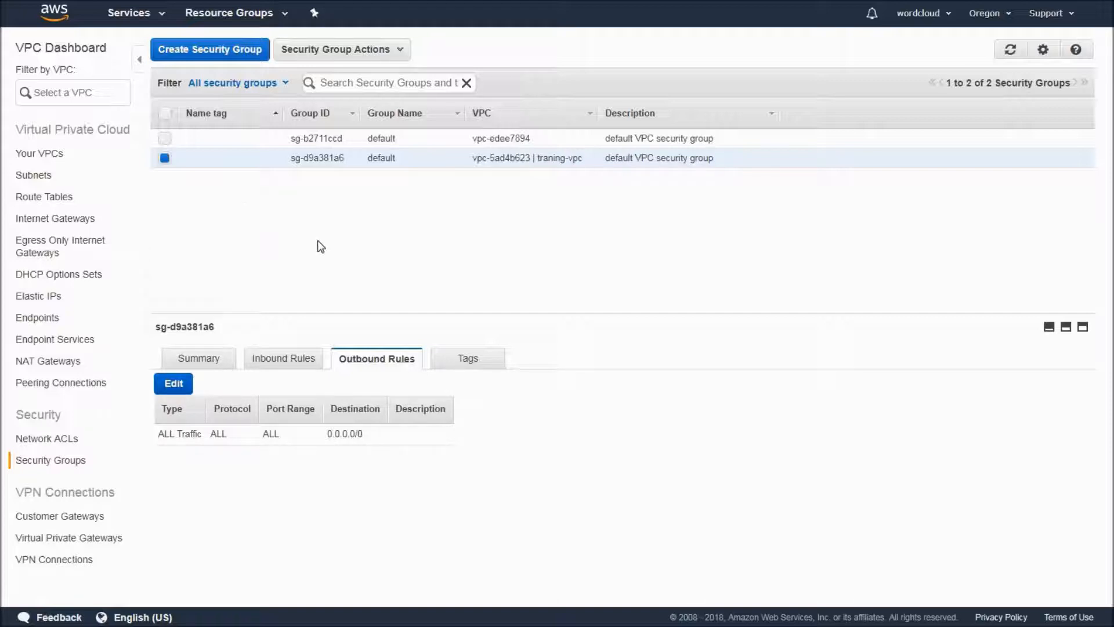
Start a new subnet in availability zone us-west-2a and name it us-west-2a-subnet-1.
left_click(39, 180)
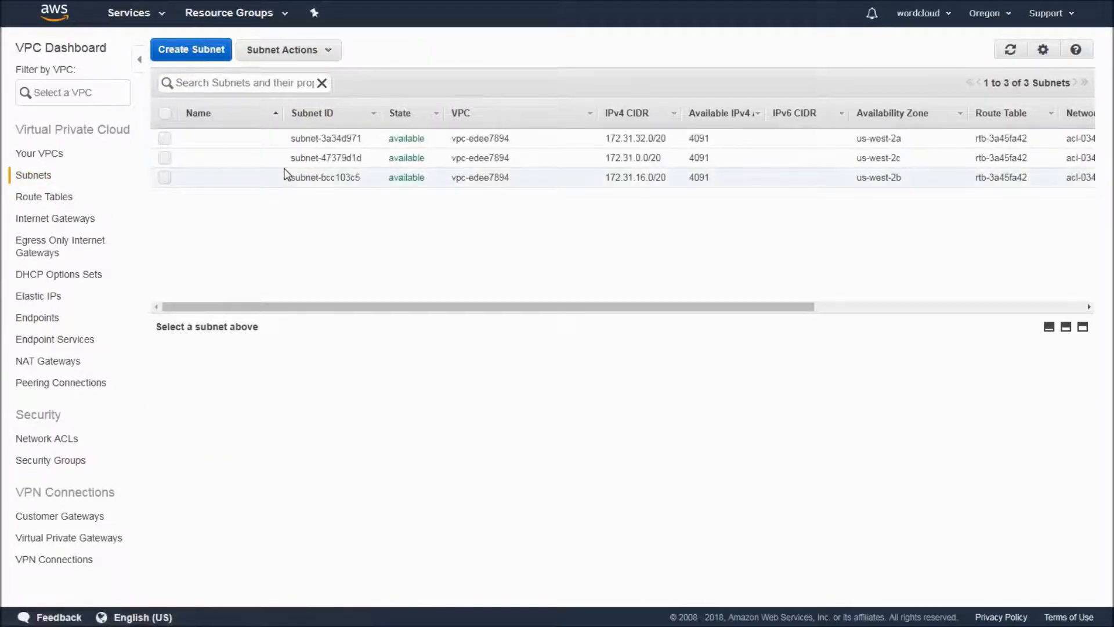
left_click(188, 51)
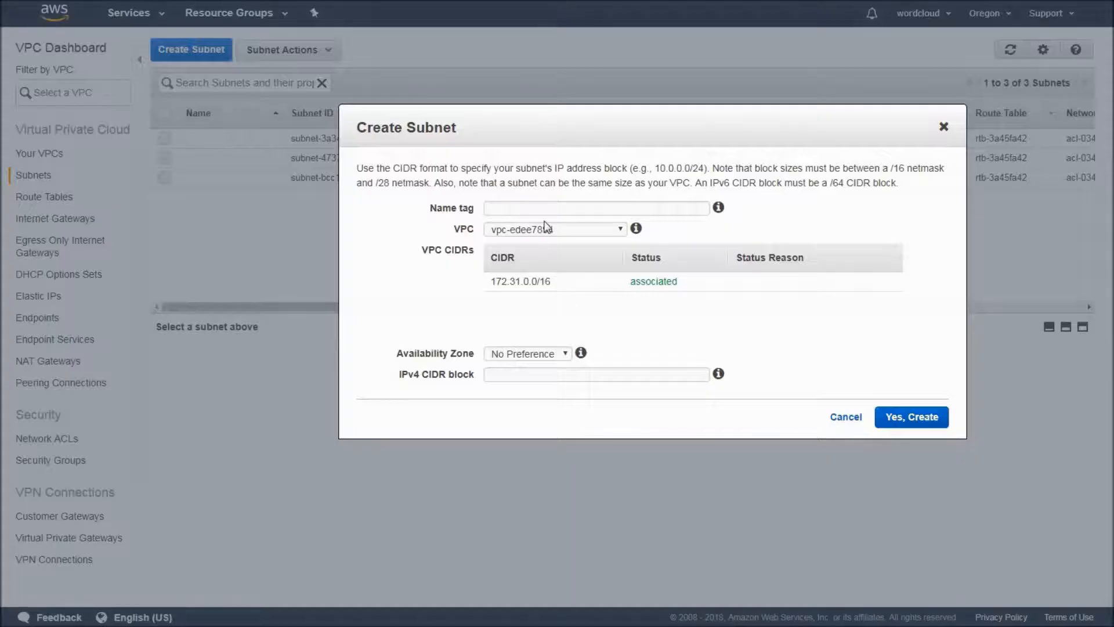
left_click(545, 209)
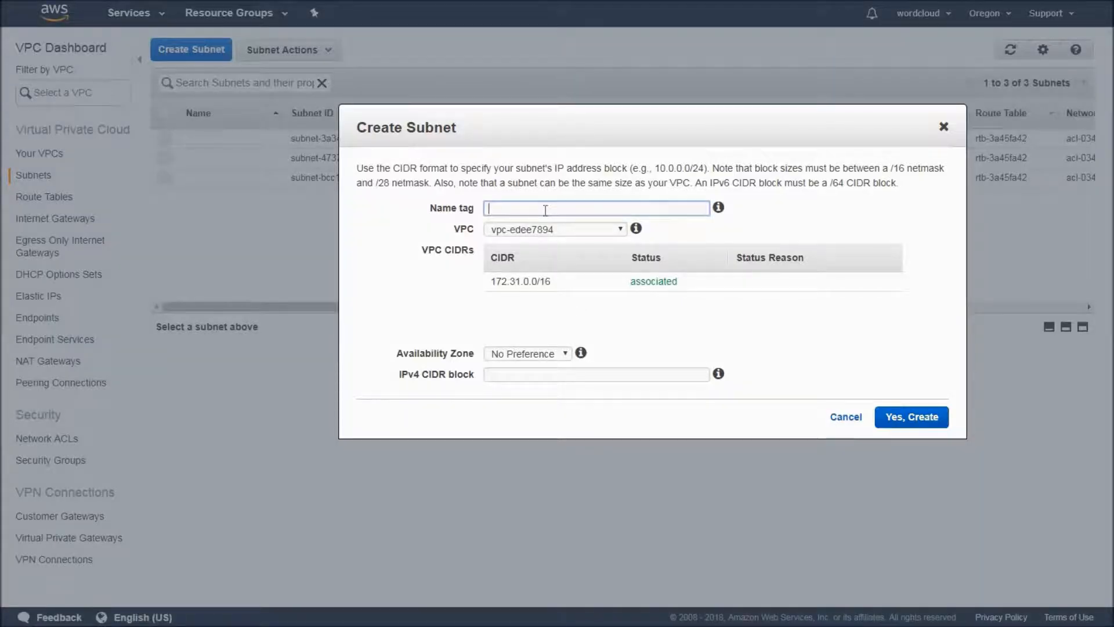
left_click(533, 352)
left_click(526, 381)
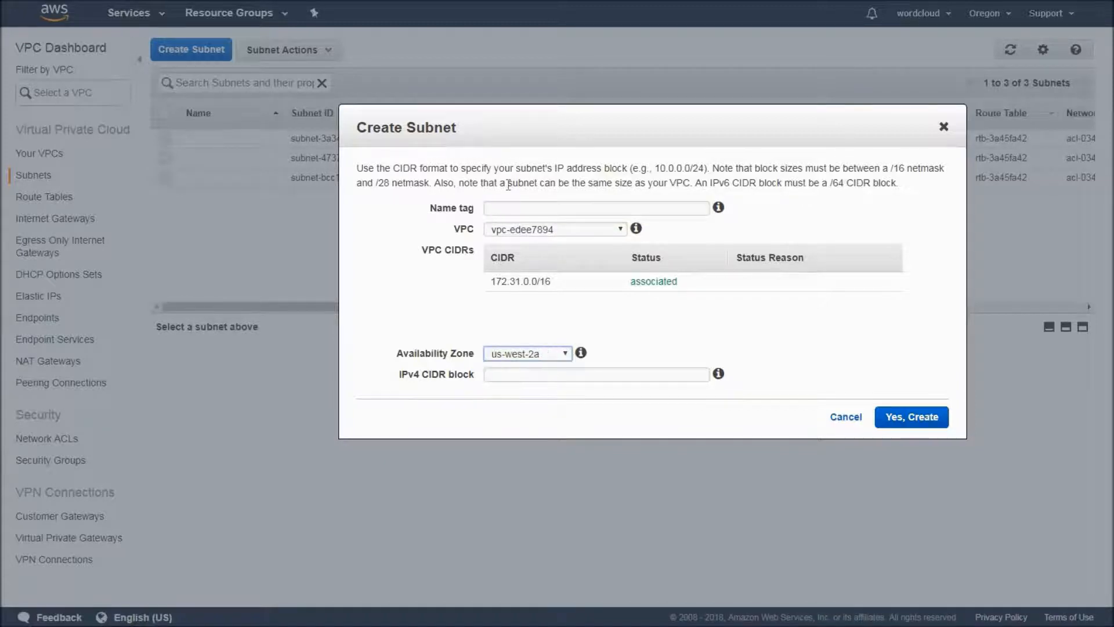
left_click(505, 209)
type("us-west-2a-")
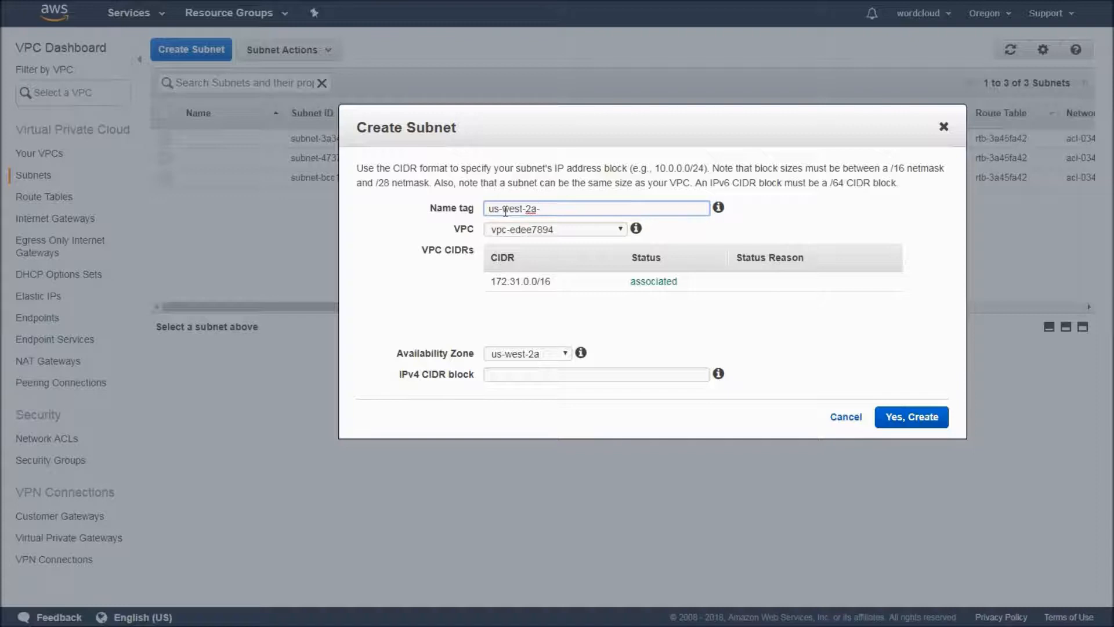
type("subnet-1")
Assign the new subnet to traning-vpc with IPv4 CIDR block 10.0.0.0/24 and create it.
left_click(619, 231)
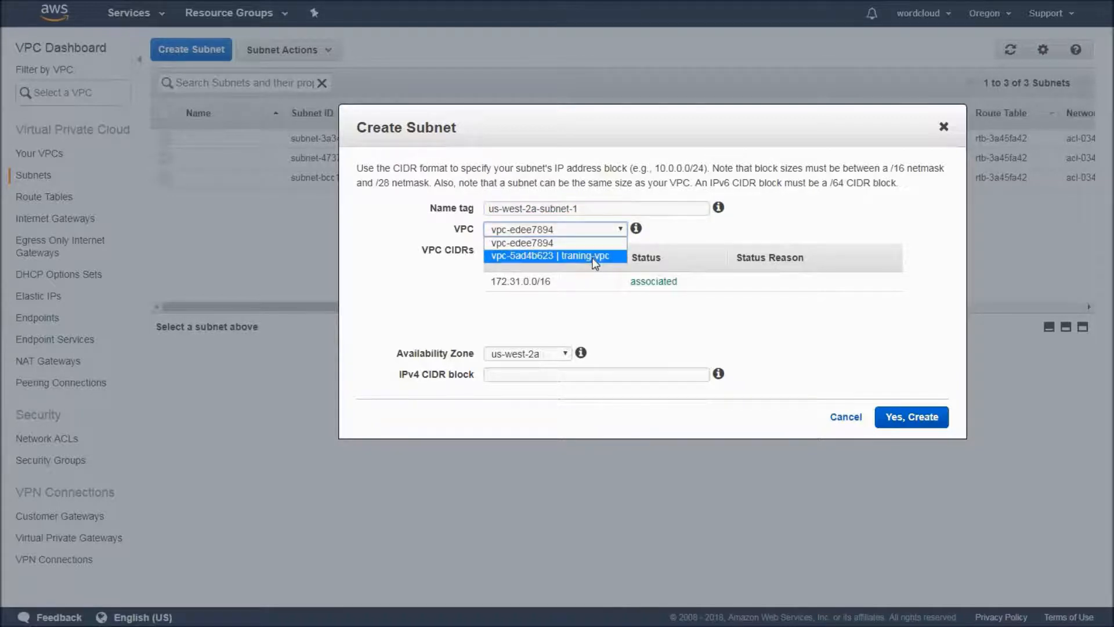
left_click(595, 262)
left_click(524, 375)
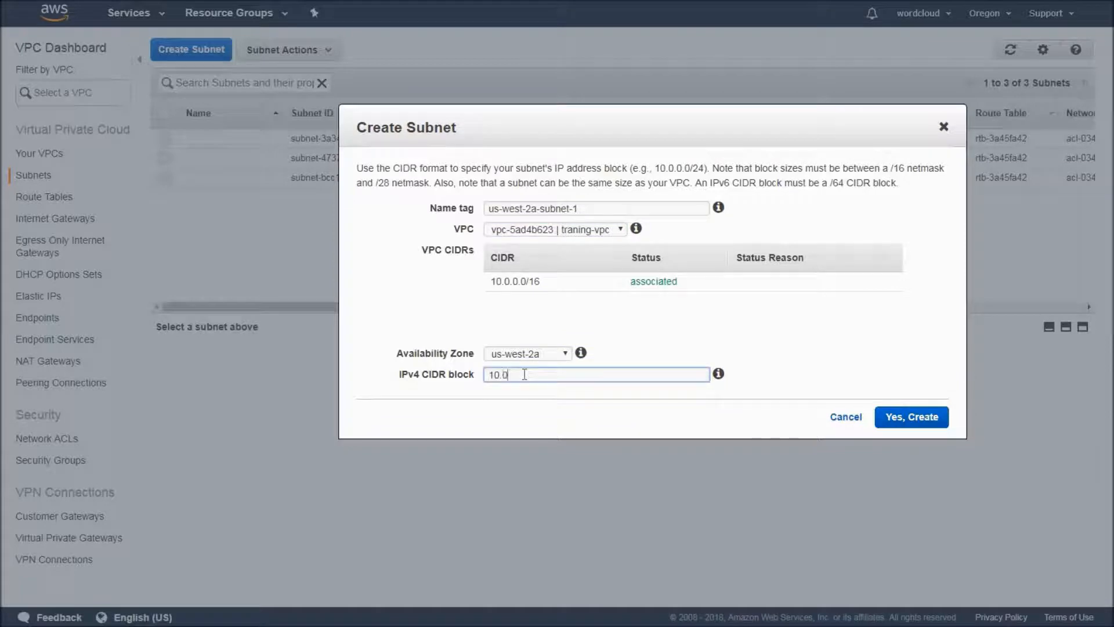
type("10.0.0.0/24")
left_click(922, 420)
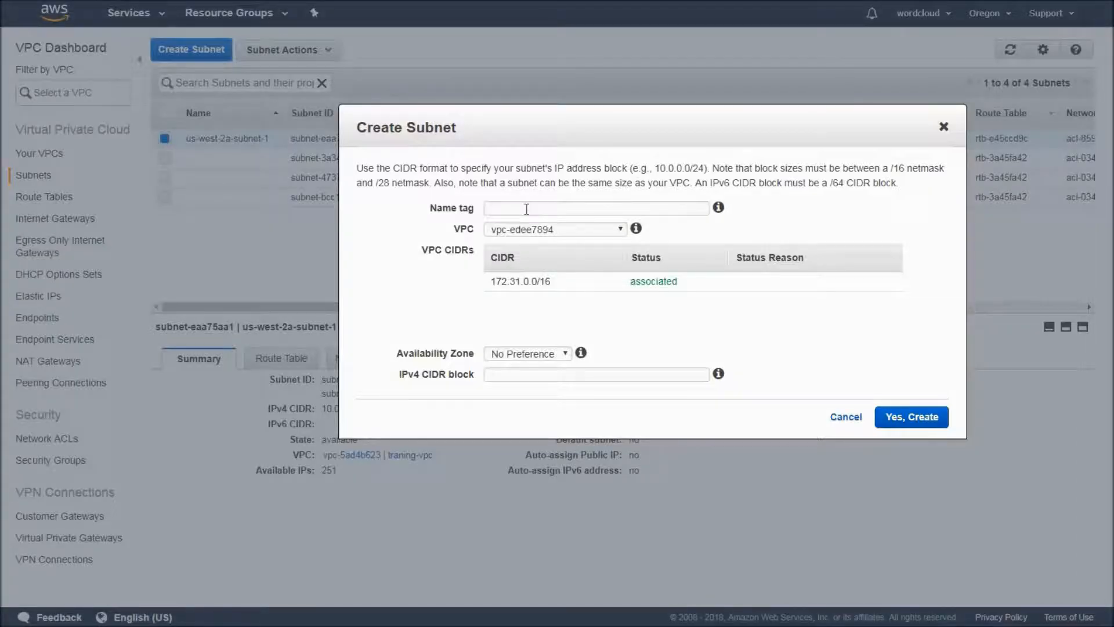
Start a new subnet in availability zone us-west-2b and name it us-west-2b-subnet-2.
left_click(527, 209)
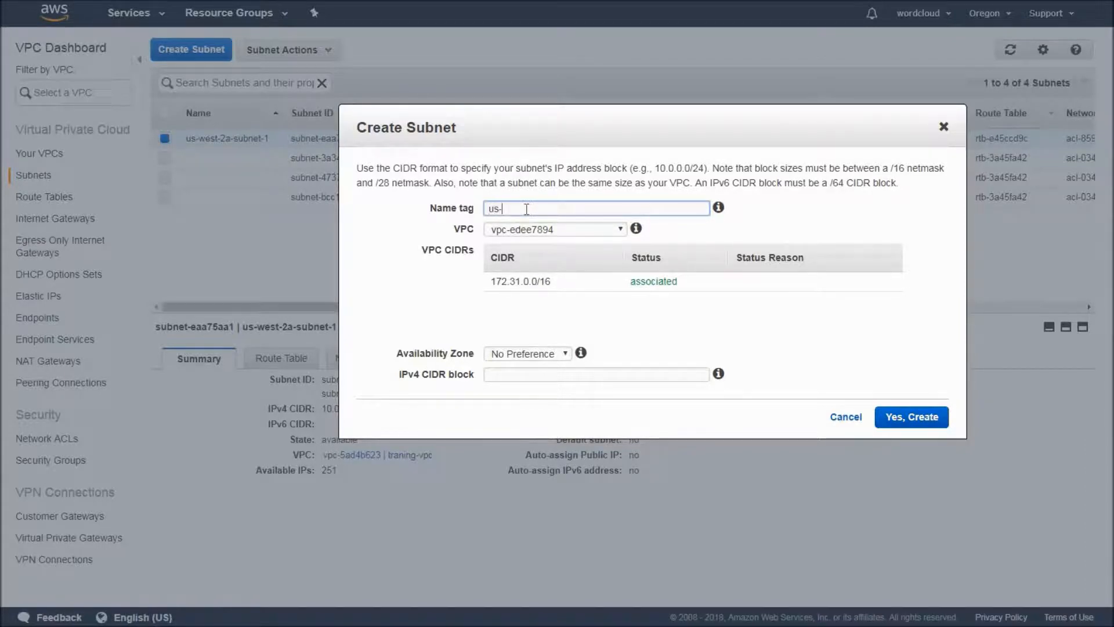
left_click(566, 354)
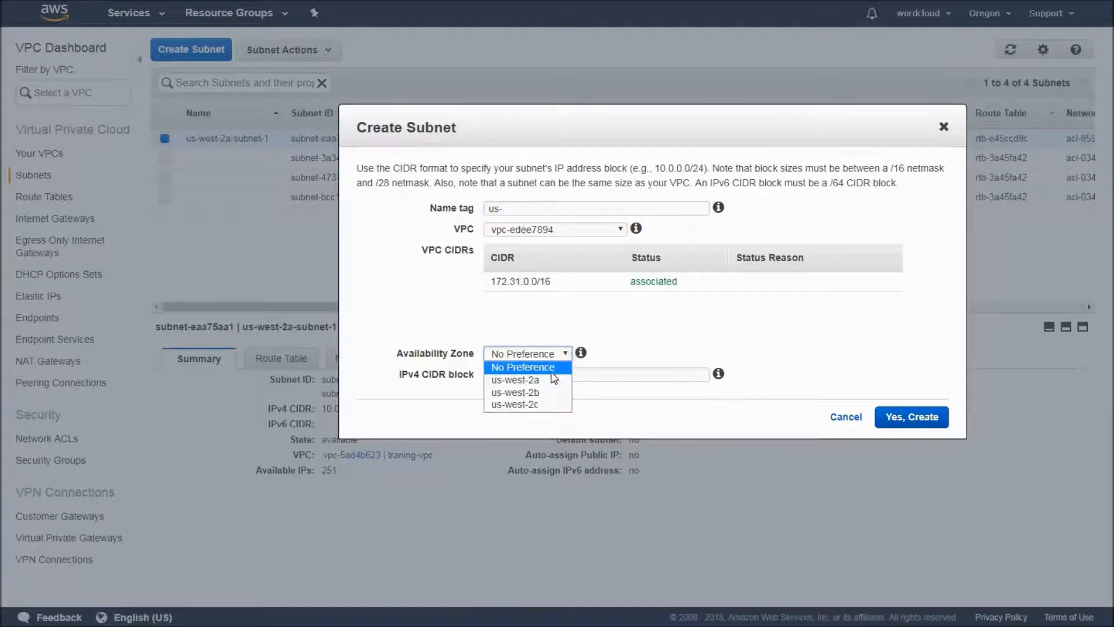
left_click(538, 394)
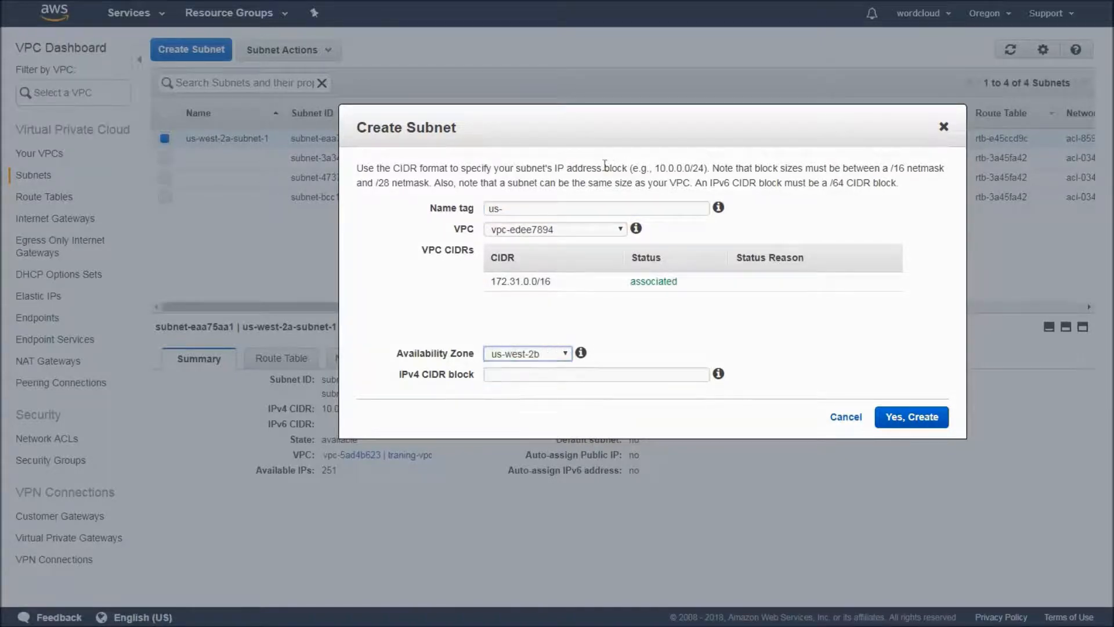
left_click(556, 209)
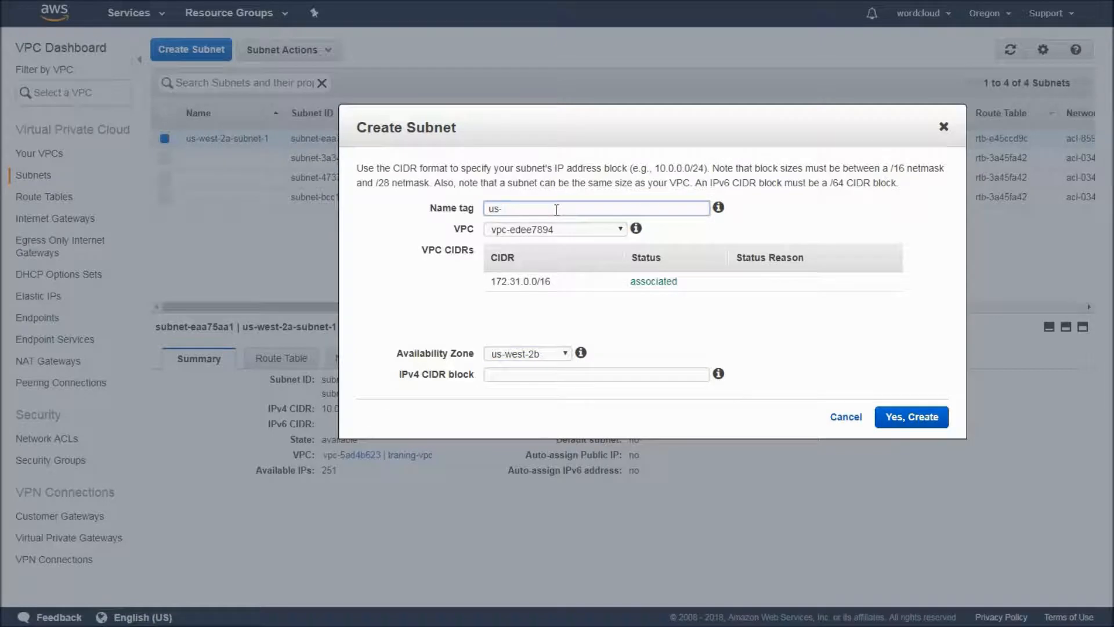
type("us-west-2b-subnet")
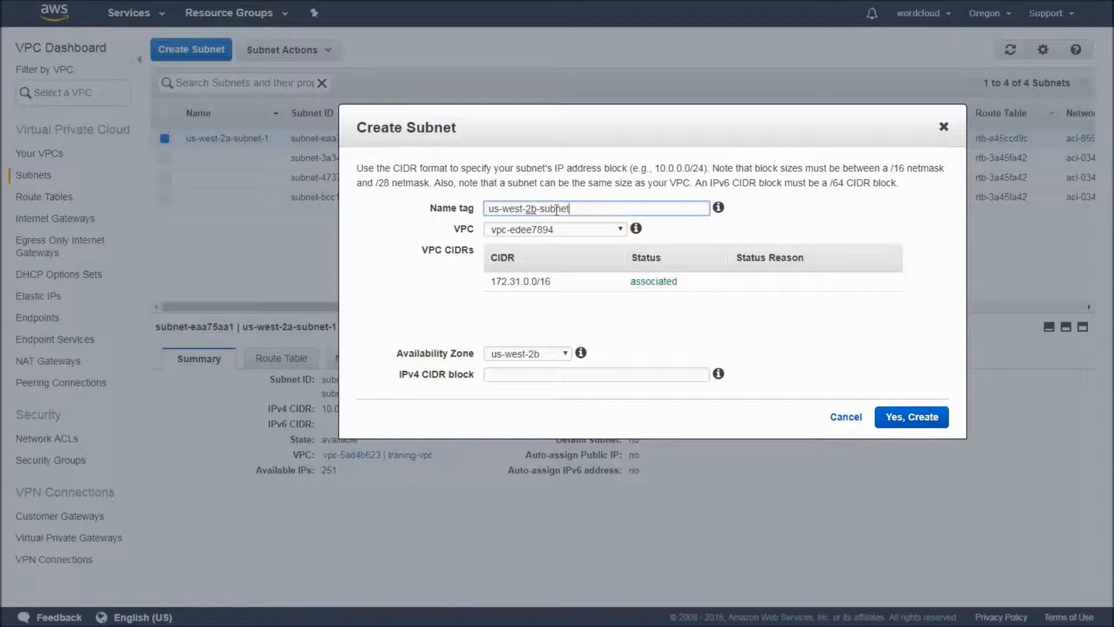
type("-2")
Assign the new subnet to traning-vpc and try the IPv4 CIDR block 10.0.0.0/24.
left_click(567, 229)
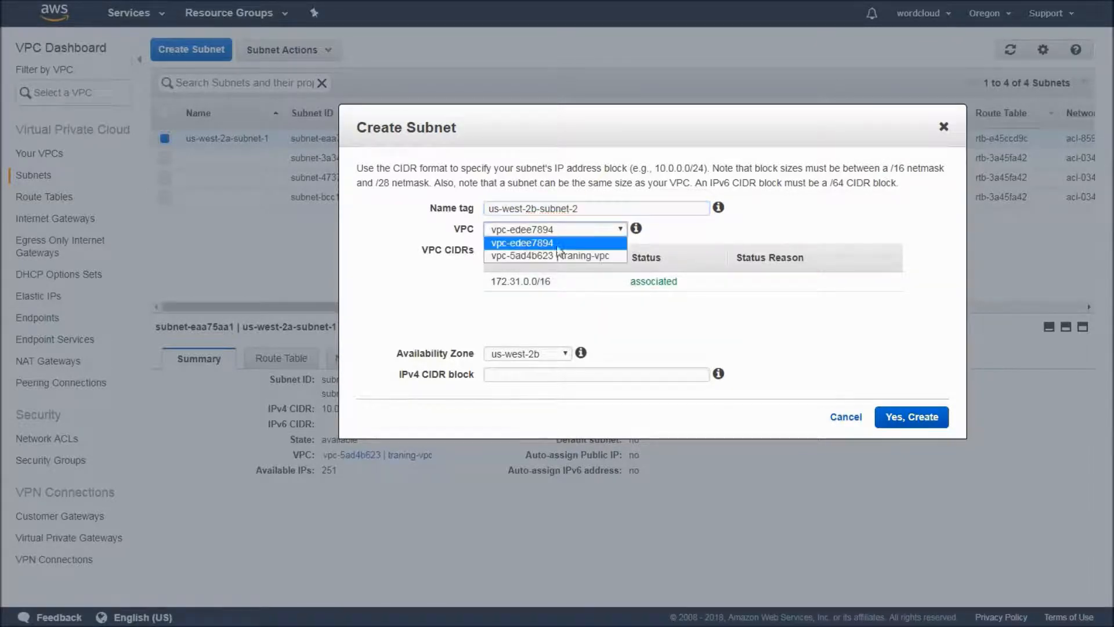
left_click(550, 255)
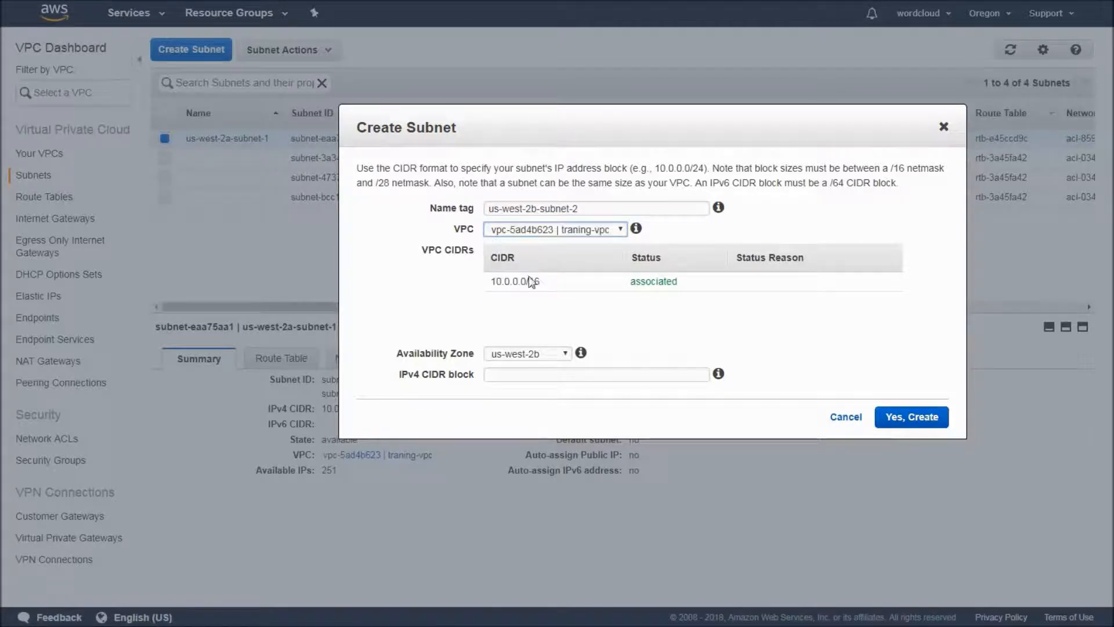
left_click(563, 374)
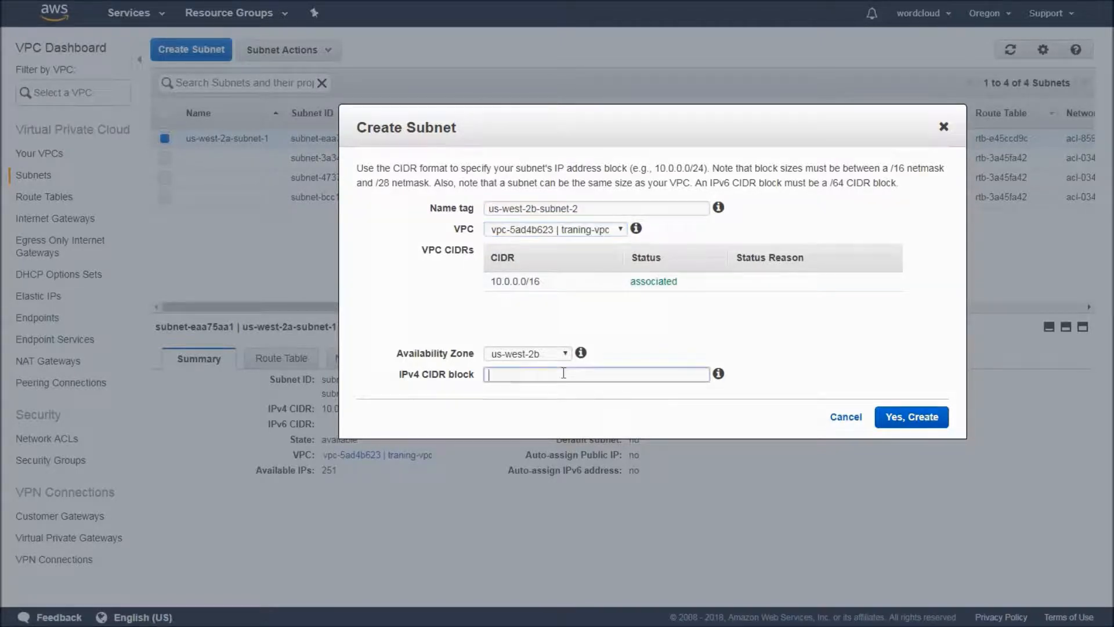
type("10.0.0.0/")
type("24")
key("Tab")
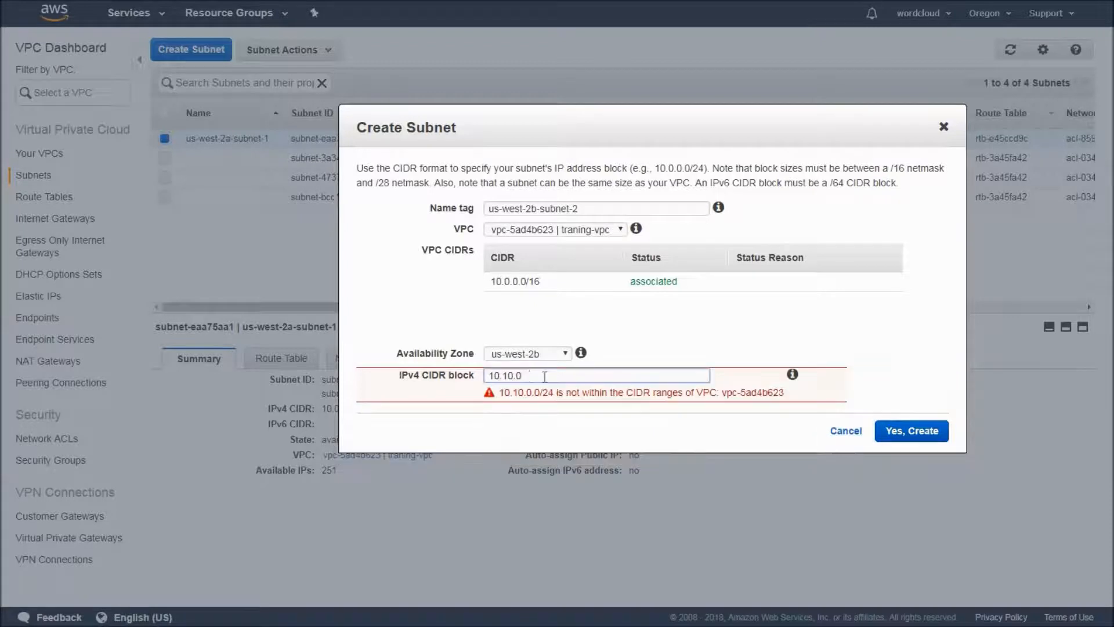
Change the subnet's IPv4 CIDR block to 10.0.10.0/26 and create the subnet.
key("BackSpace")
key("BackSpace")
key("BackSpace")
type("10.")
type("0.10.0/26")
key("Tab")
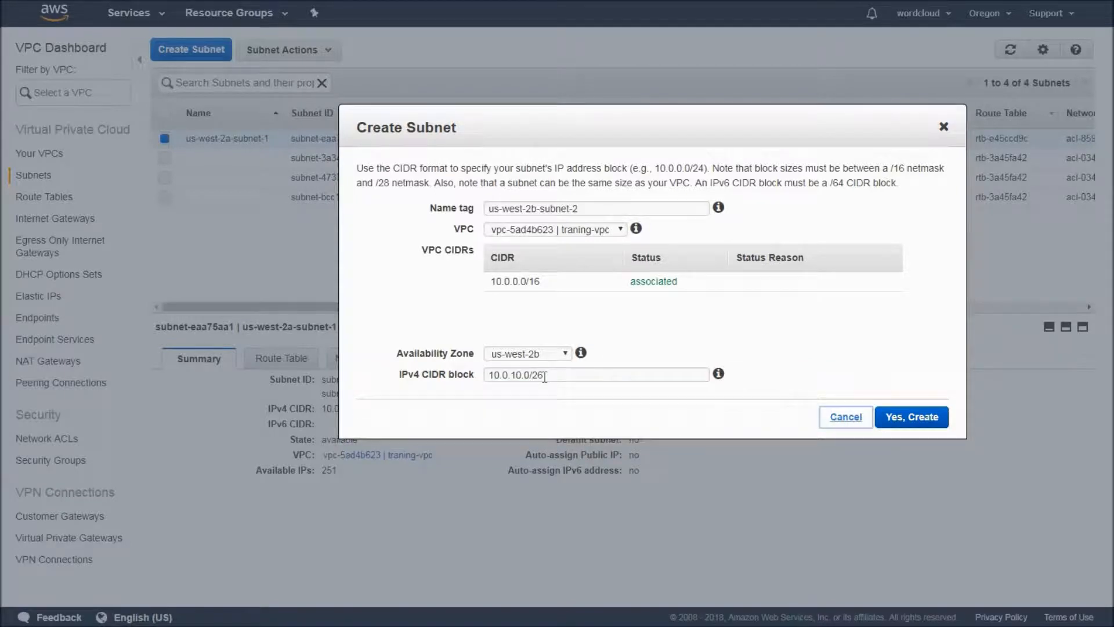
left_click(912, 418)
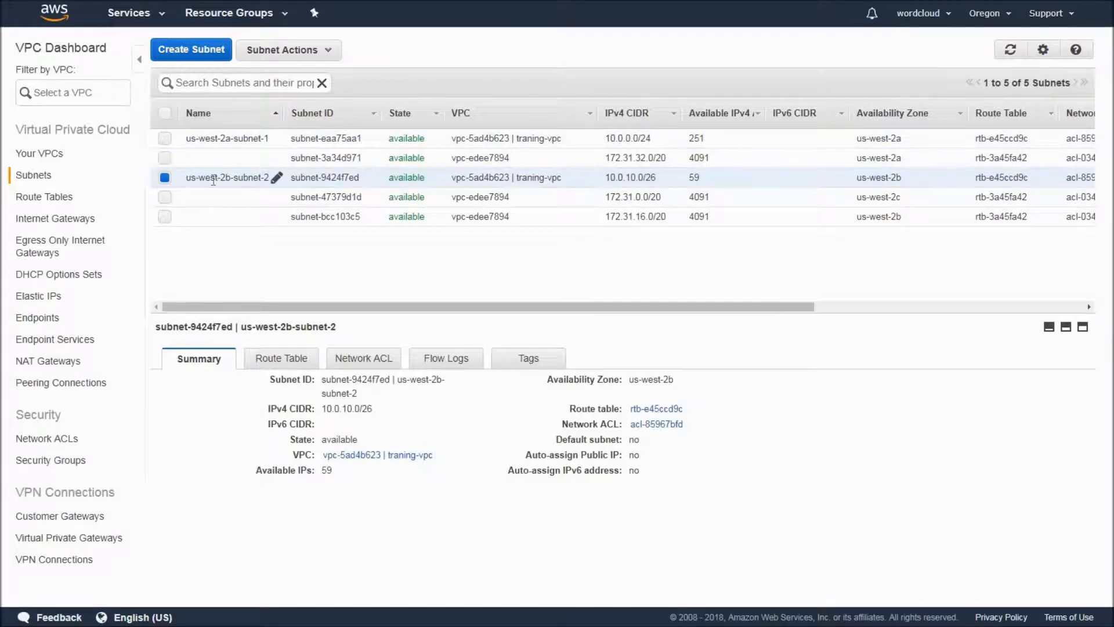
Examine the subnet associations of traning-vpc's main route table and default network ACL, including a look at its security group.
left_click(55, 201)
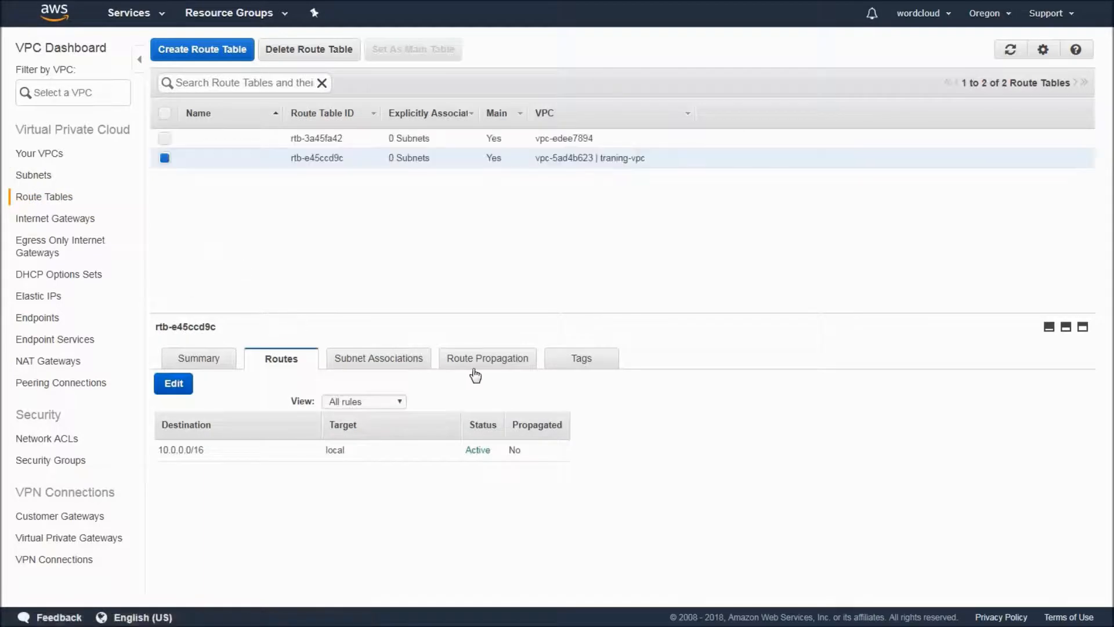
left_click(378, 358)
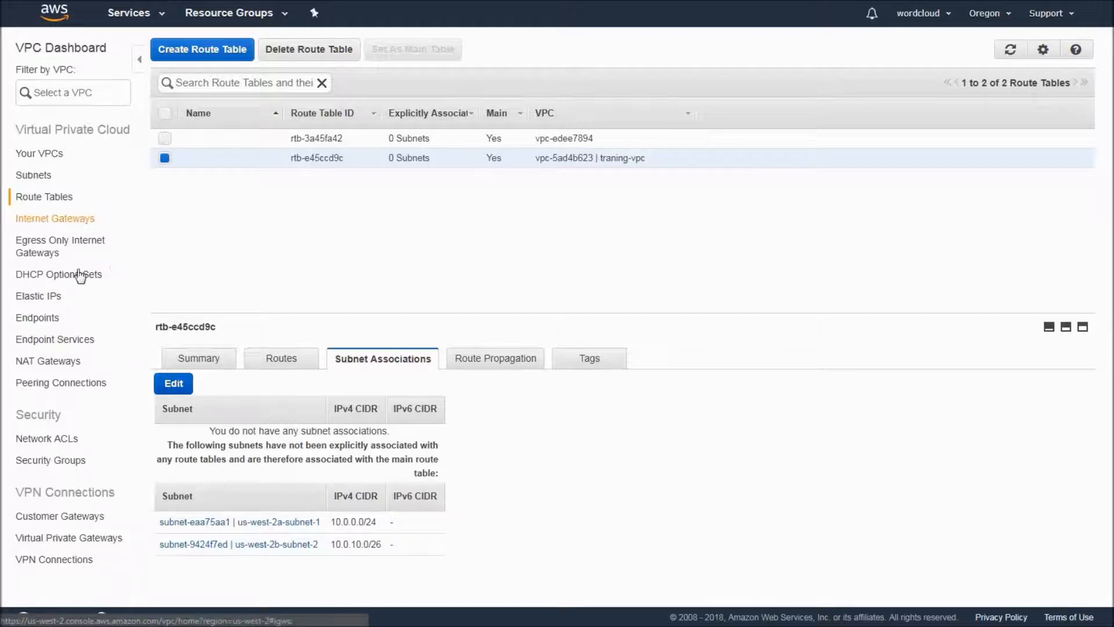
left_click(64, 444)
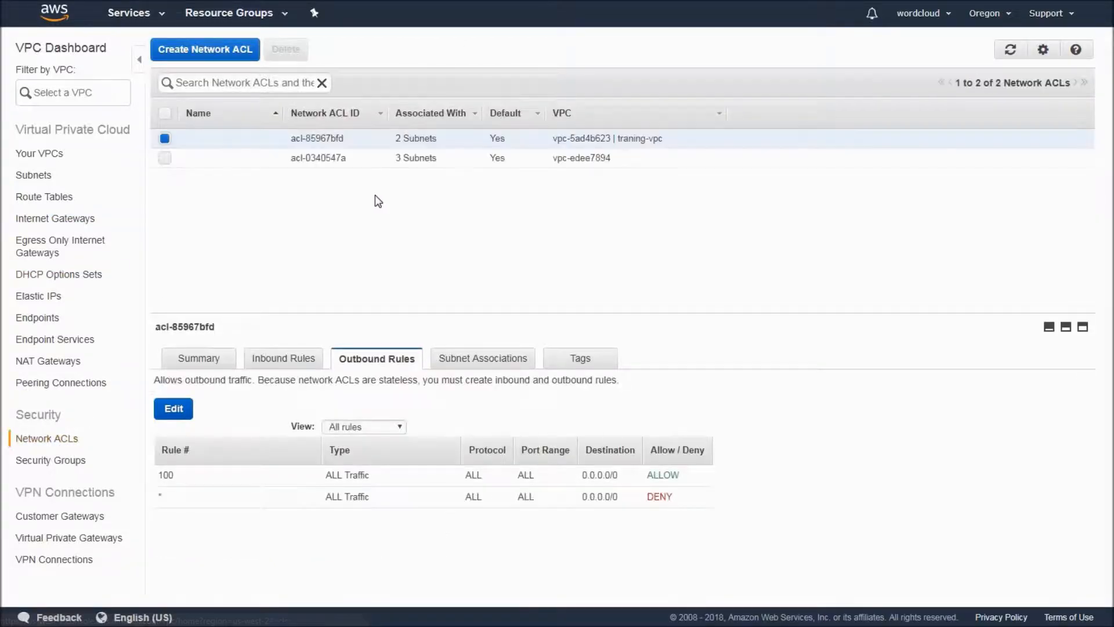
left_click(491, 360)
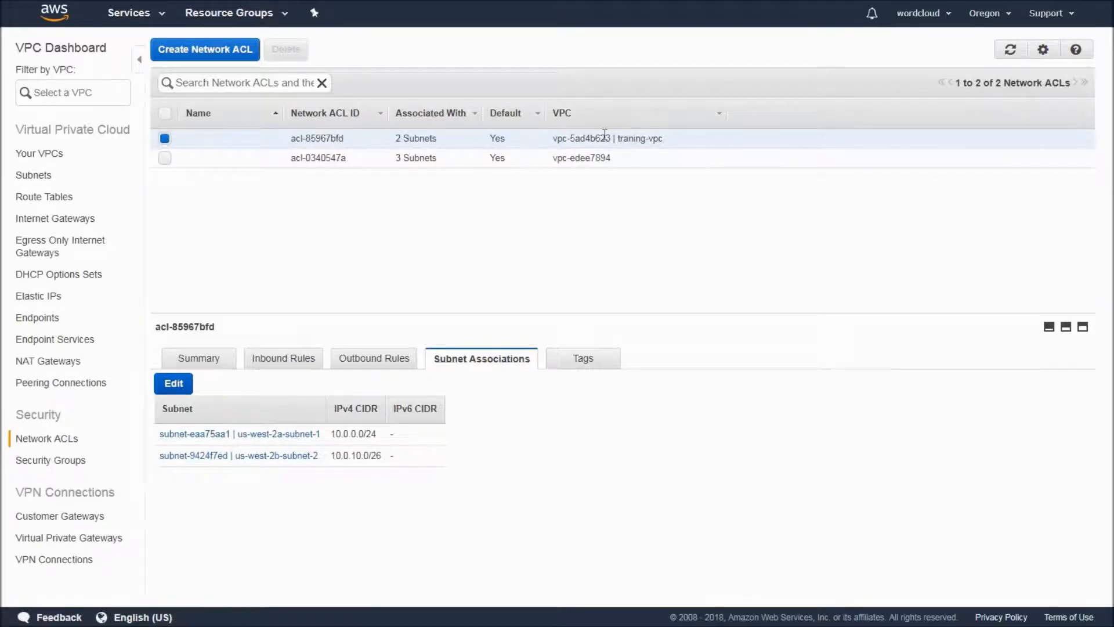
left_click(70, 460)
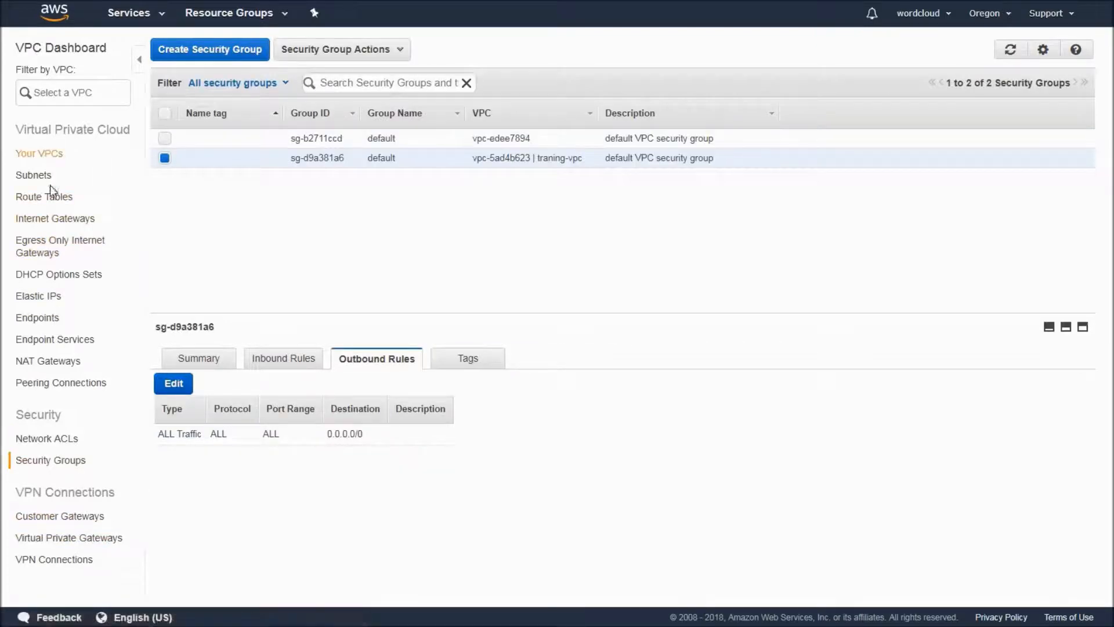
Create an internet gateway named training-igw.
left_click(51, 219)
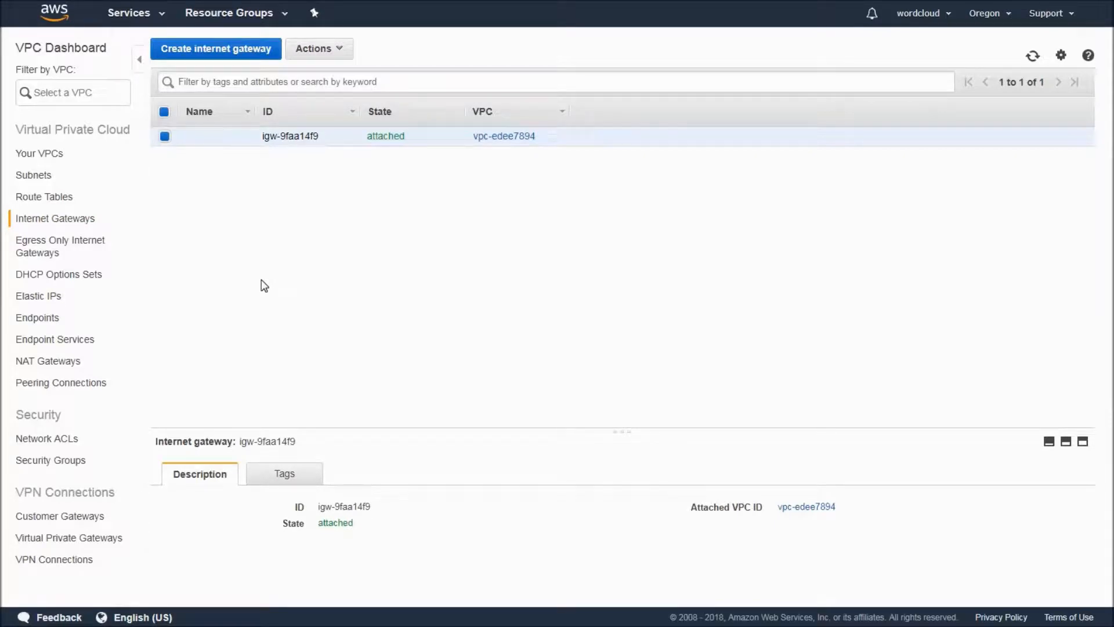
left_click(224, 55)
left_click(268, 147)
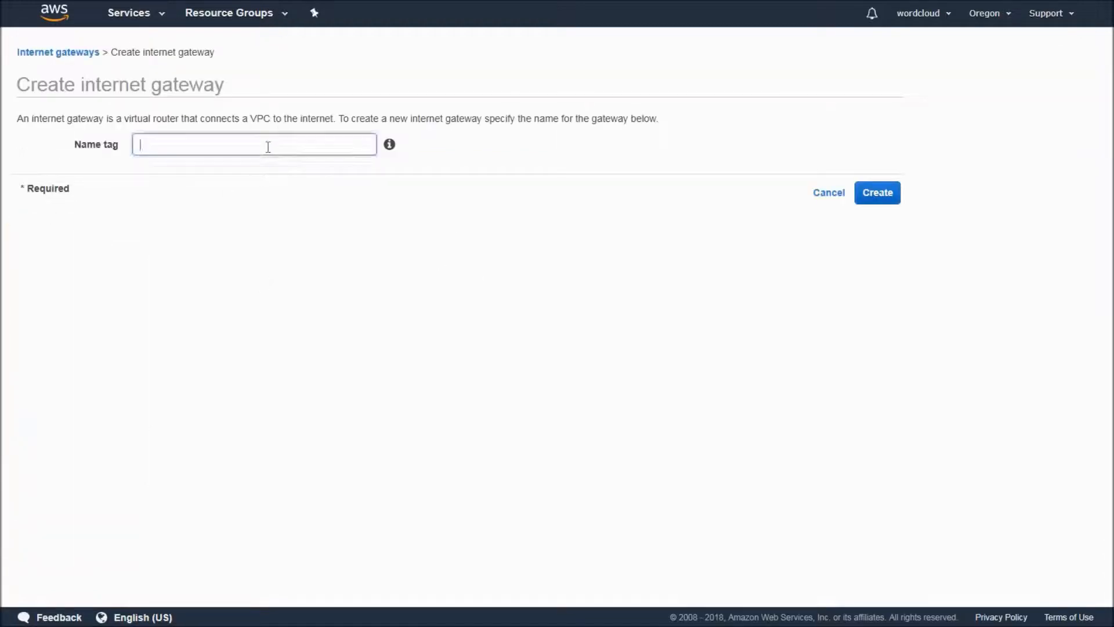
type("trainign")
type("ng")
left_click(888, 201)
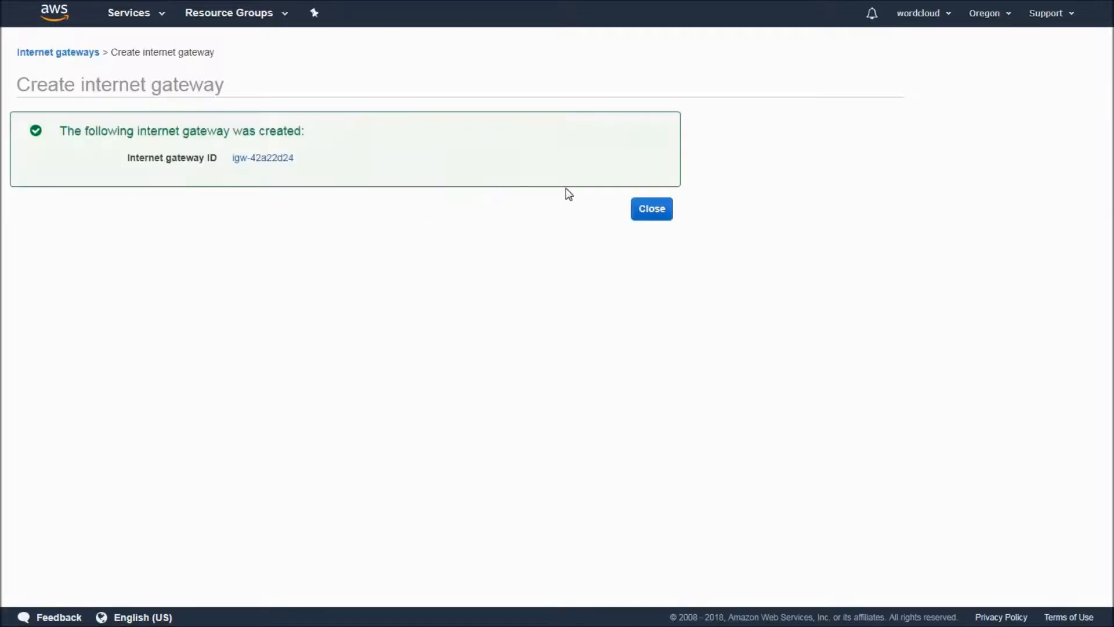
left_click(649, 210)
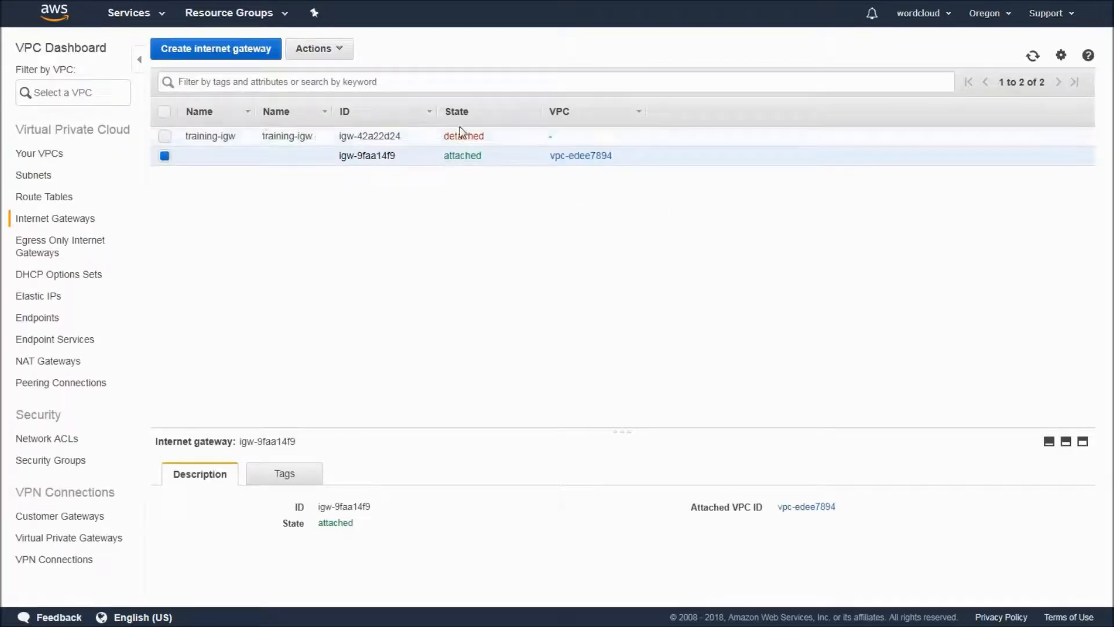
Attach the training-igw internet gateway to traning-vpc.
left_click(474, 137)
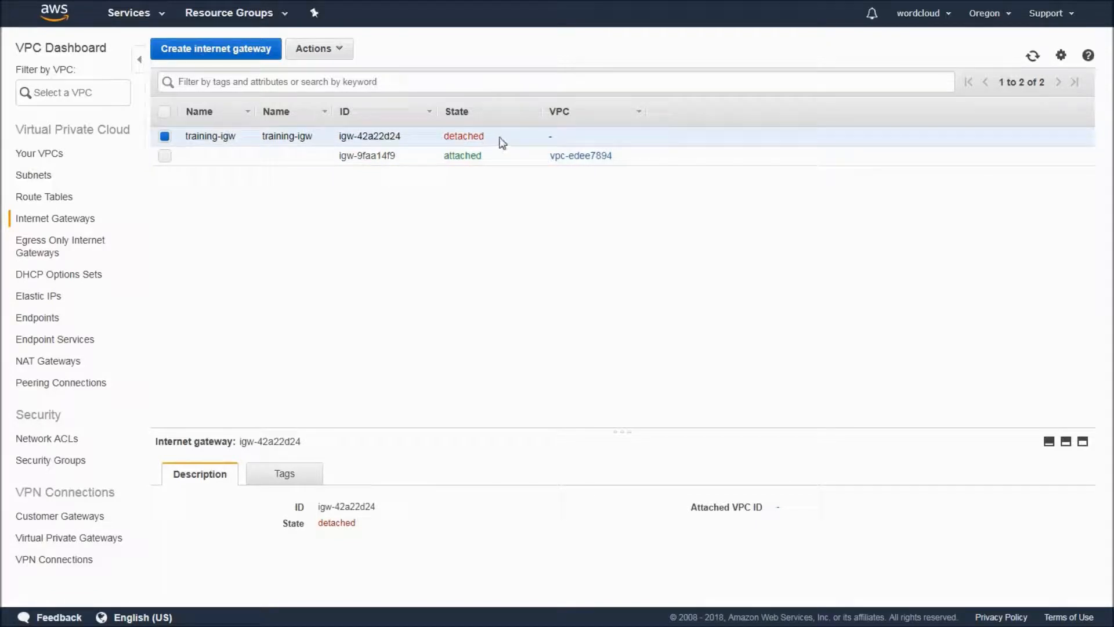
left_click(342, 52)
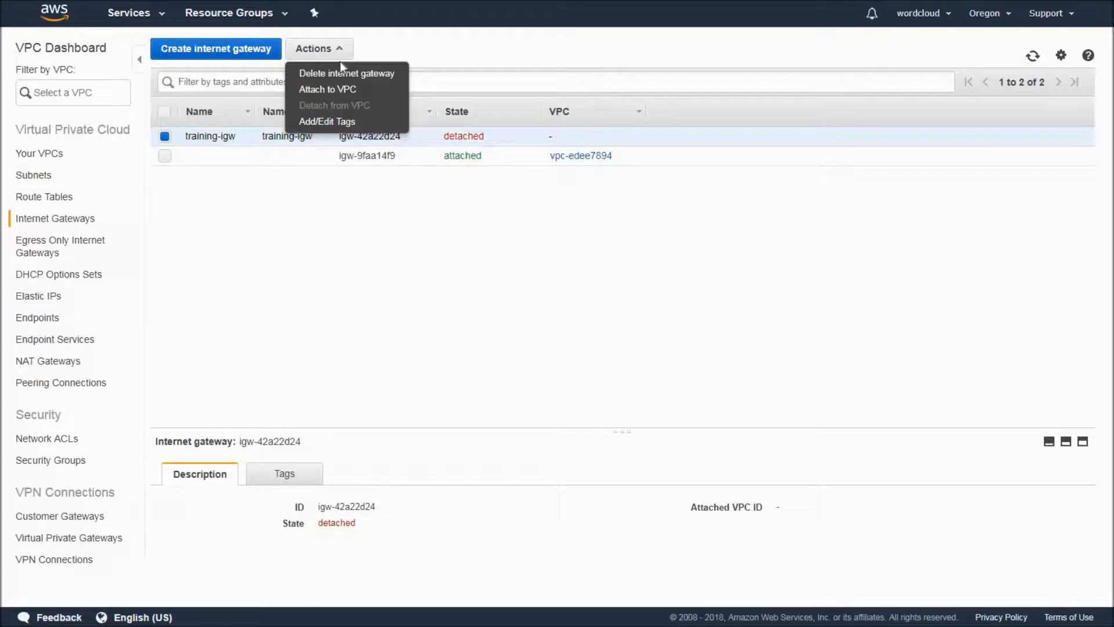
left_click(332, 93)
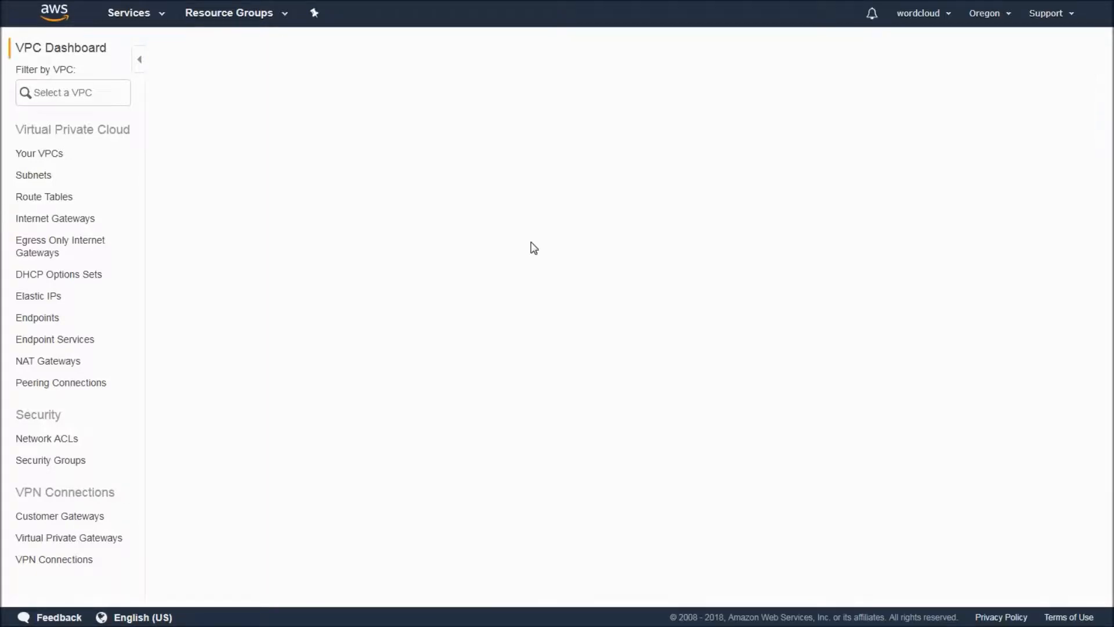
left_click(541, 148)
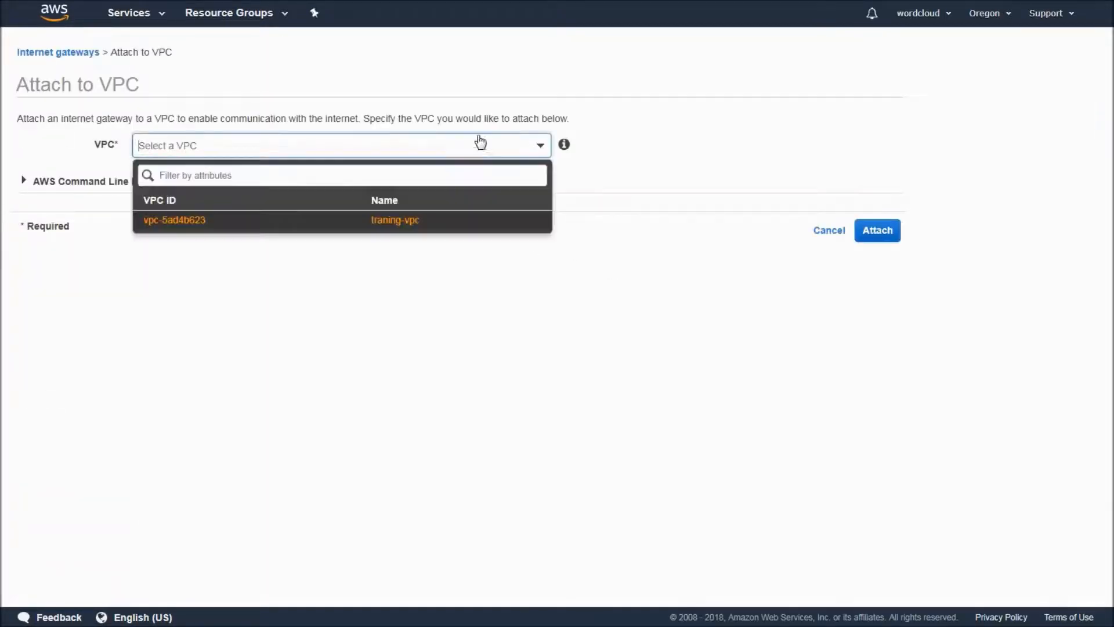
left_click(367, 222)
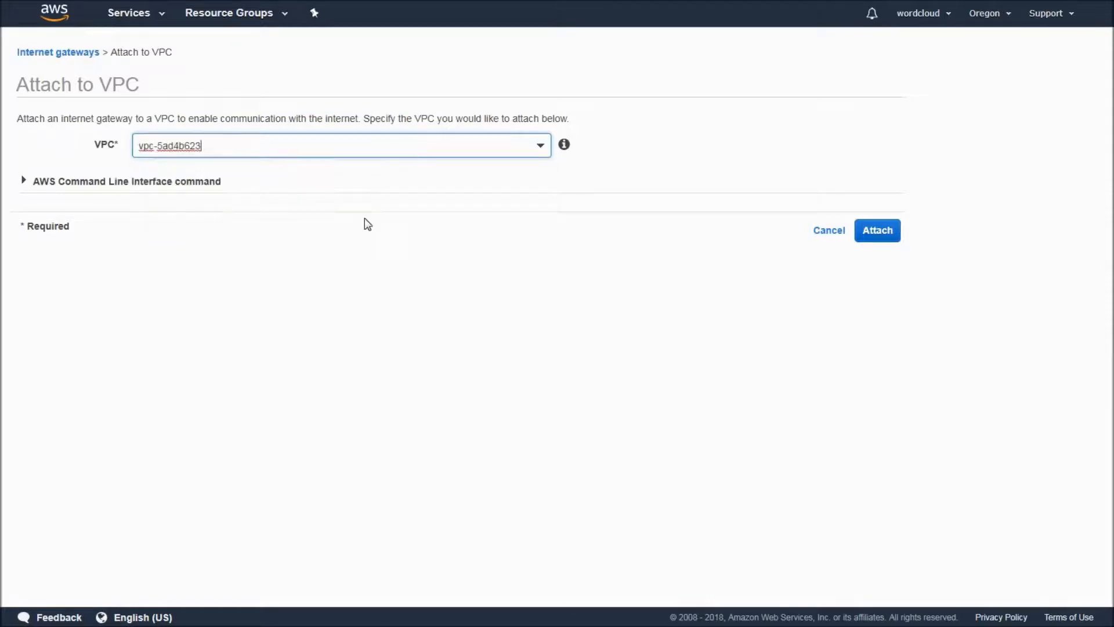
left_click(887, 232)
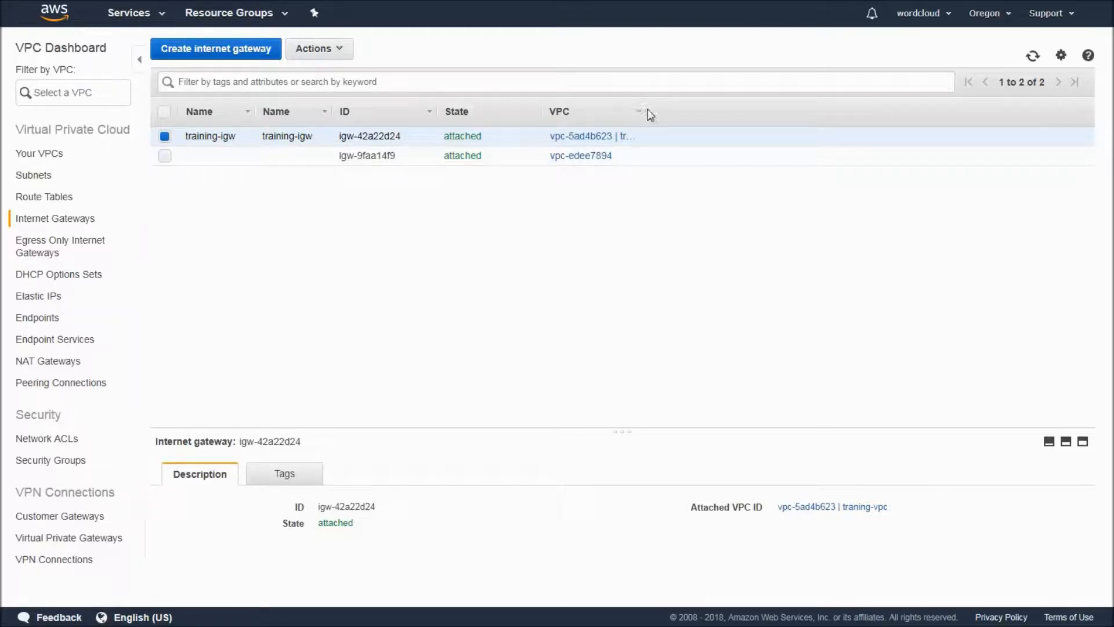
Examine which actions are available for the attached training-igw gateway.
left_click(339, 52)
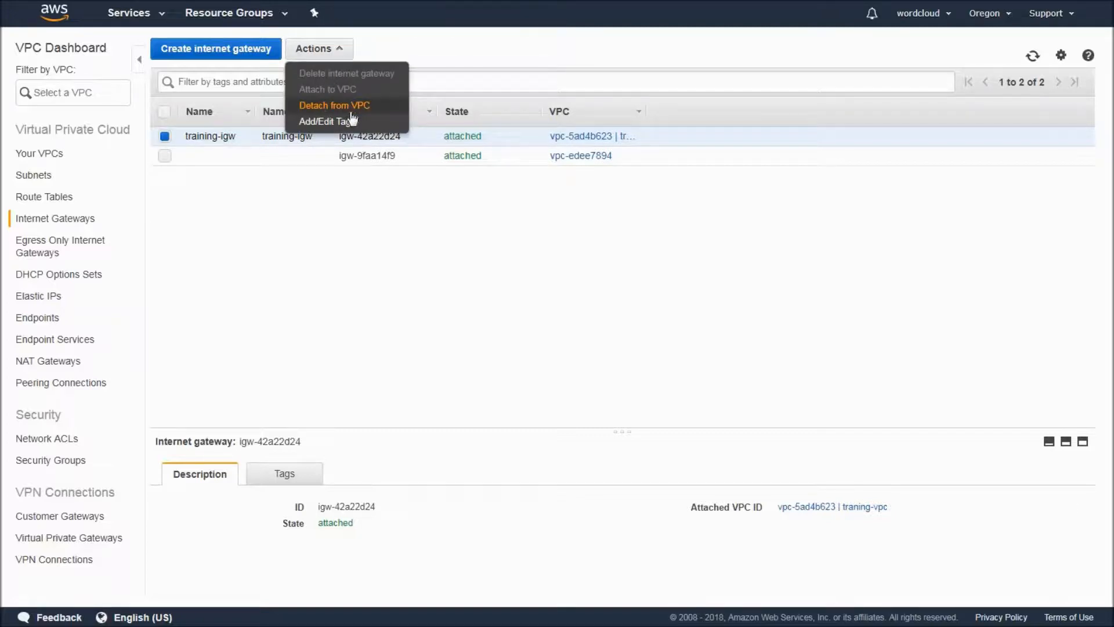
mouse_move(340, 91)
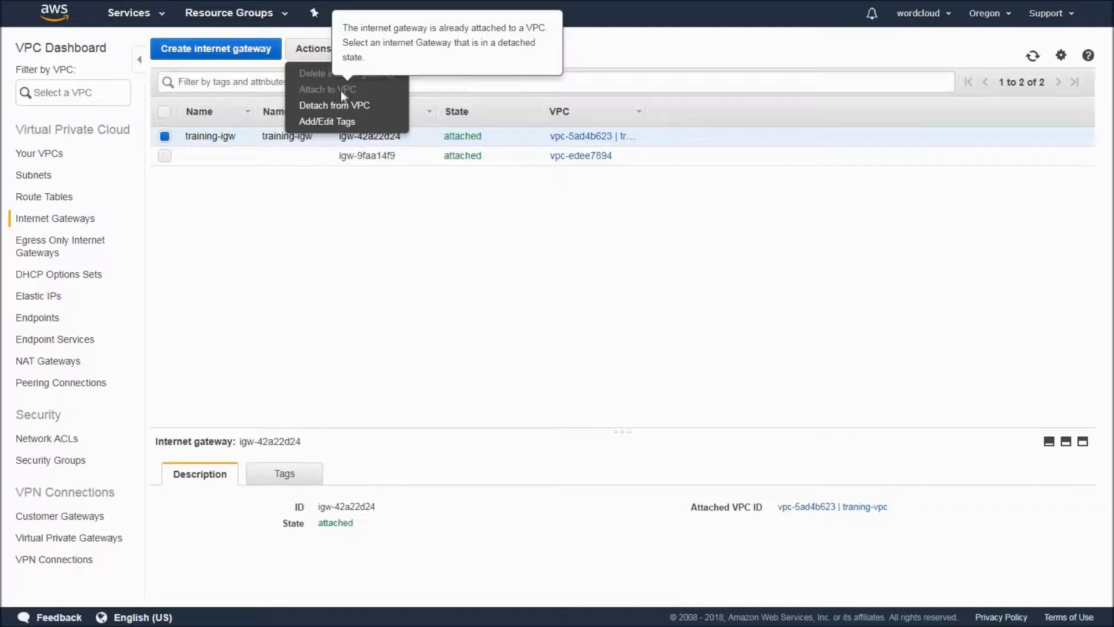
left_click(343, 283)
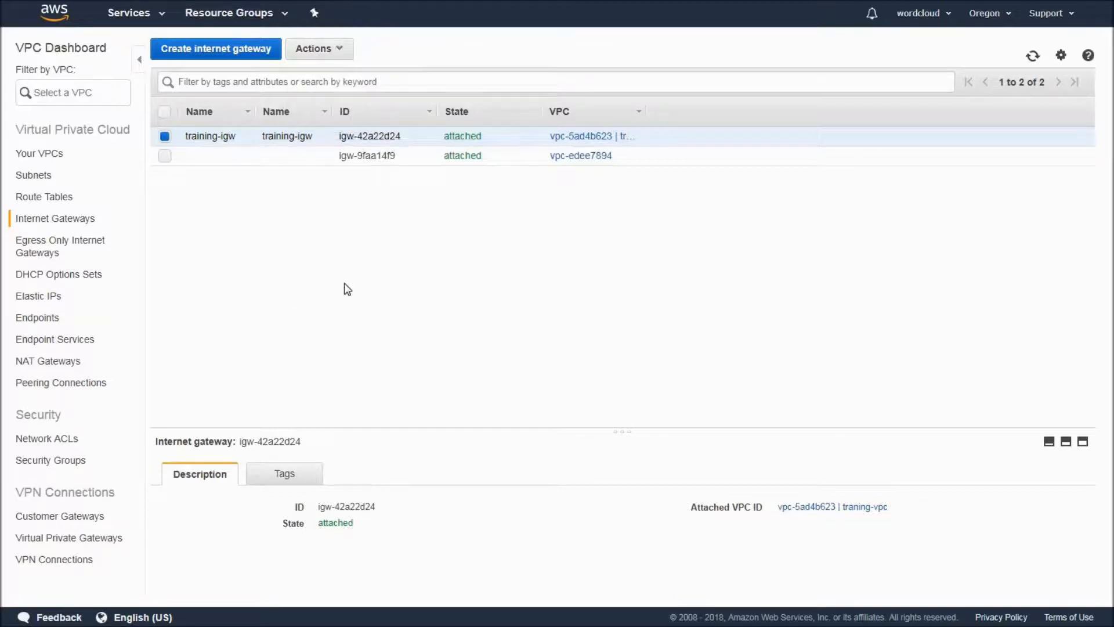
Examine the routes and subnet associations of the main route table belonging to traning-vpc.
left_click(47, 201)
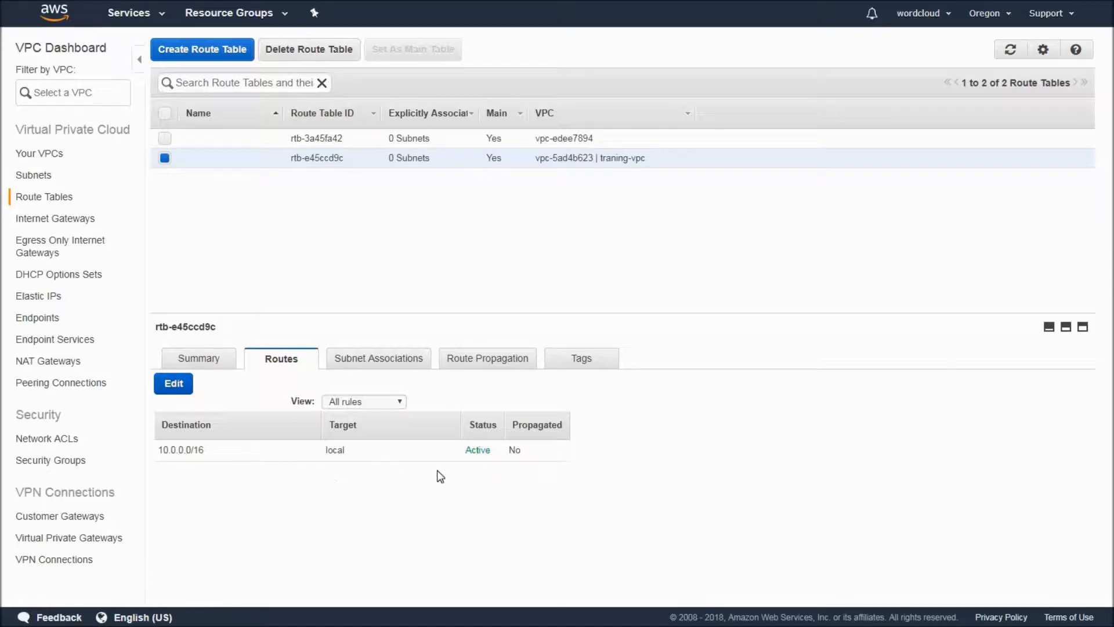
left_click(386, 362)
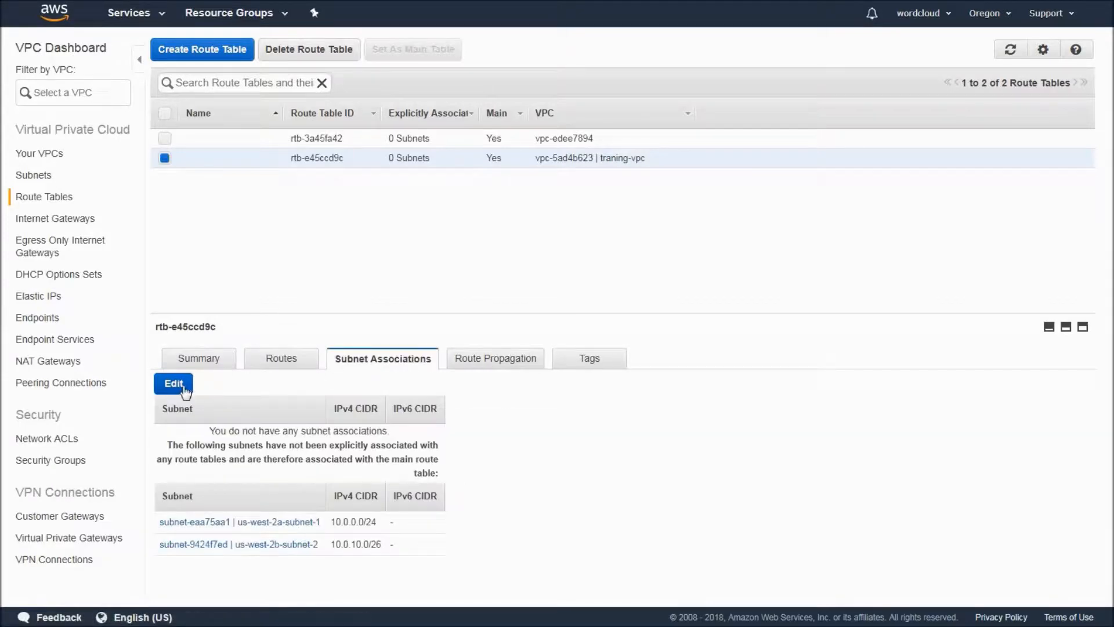
left_click(290, 360)
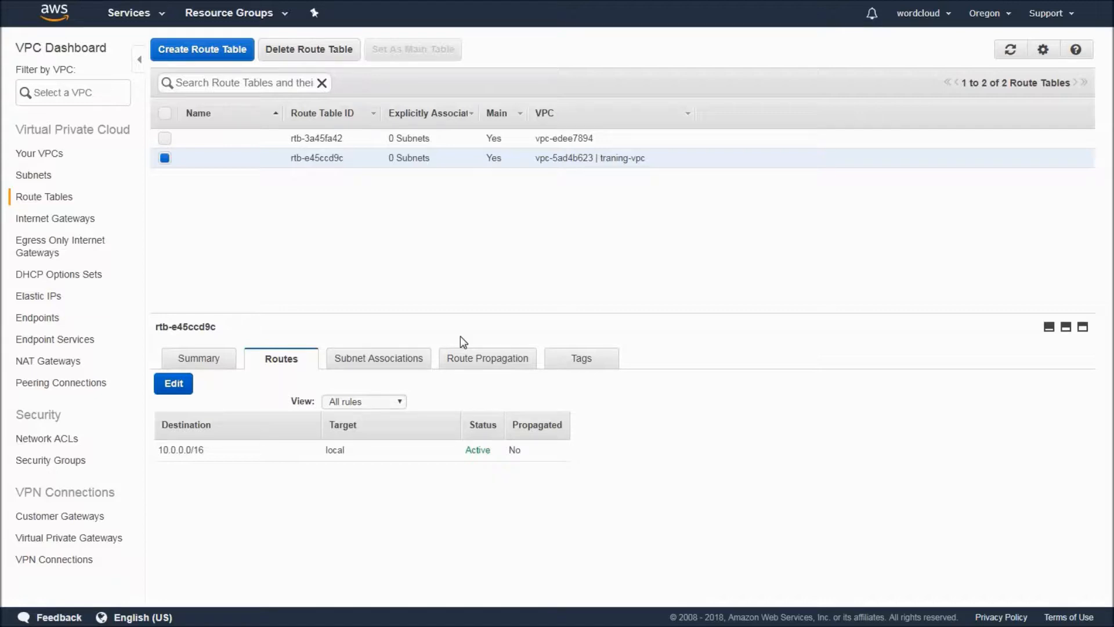
Create a route table named public-rt-table in traning-vpc.
left_click(196, 53)
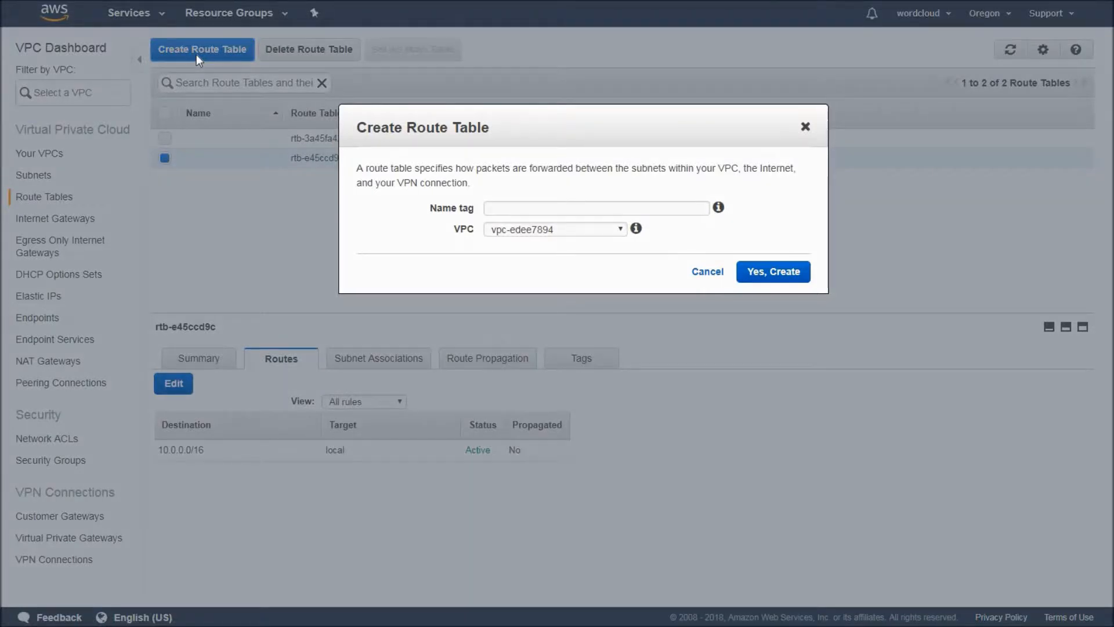
left_click(533, 210)
type("public-")
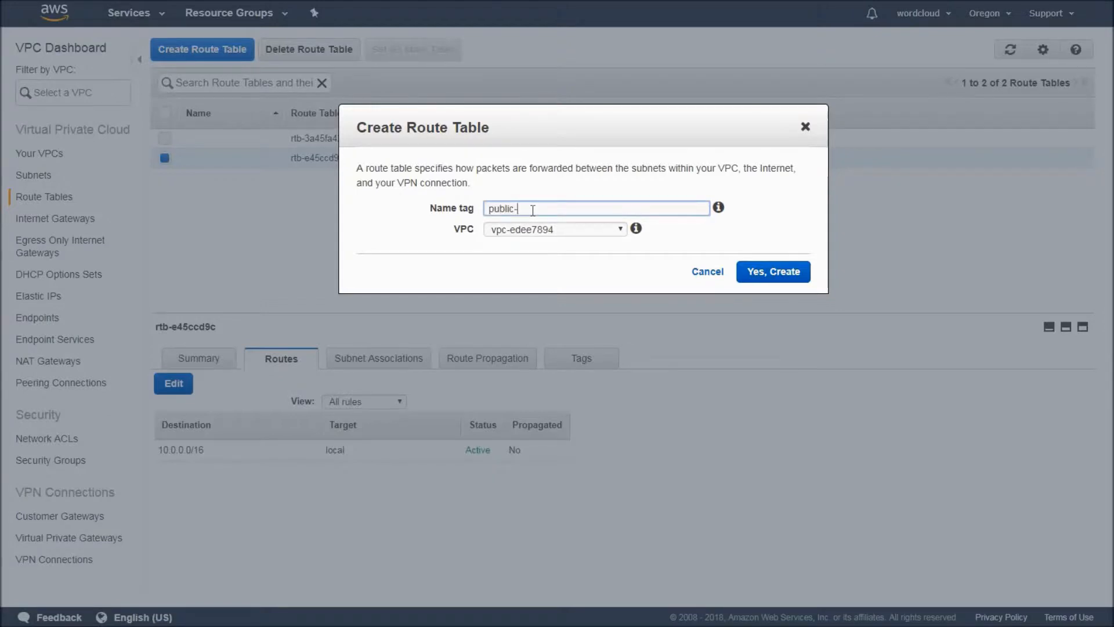
type("rt-table")
left_click(596, 232)
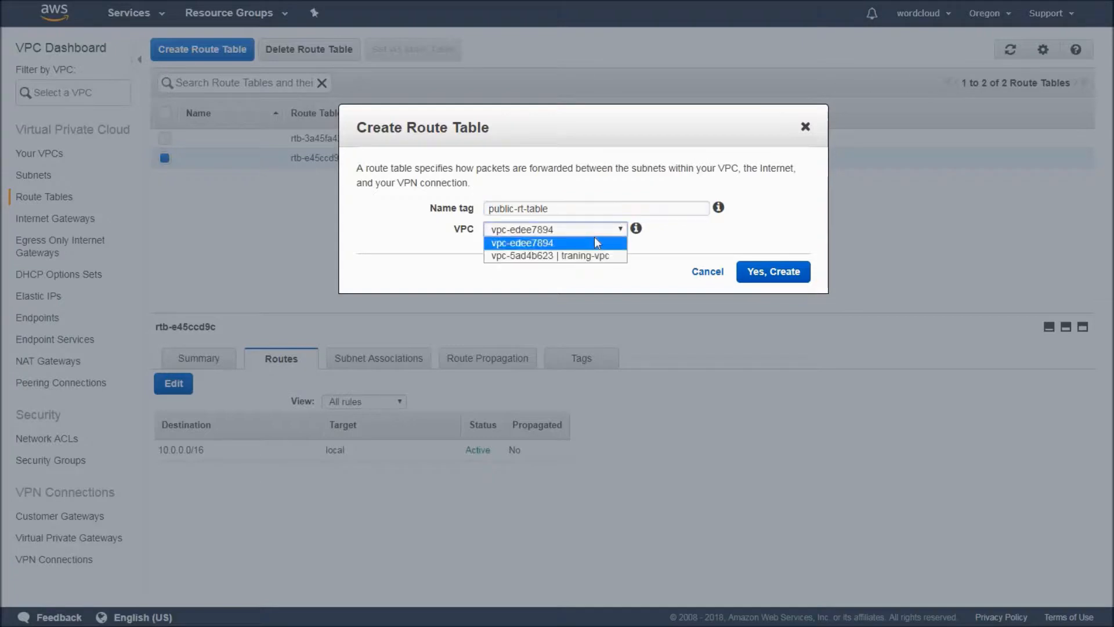
left_click(581, 256)
left_click(772, 271)
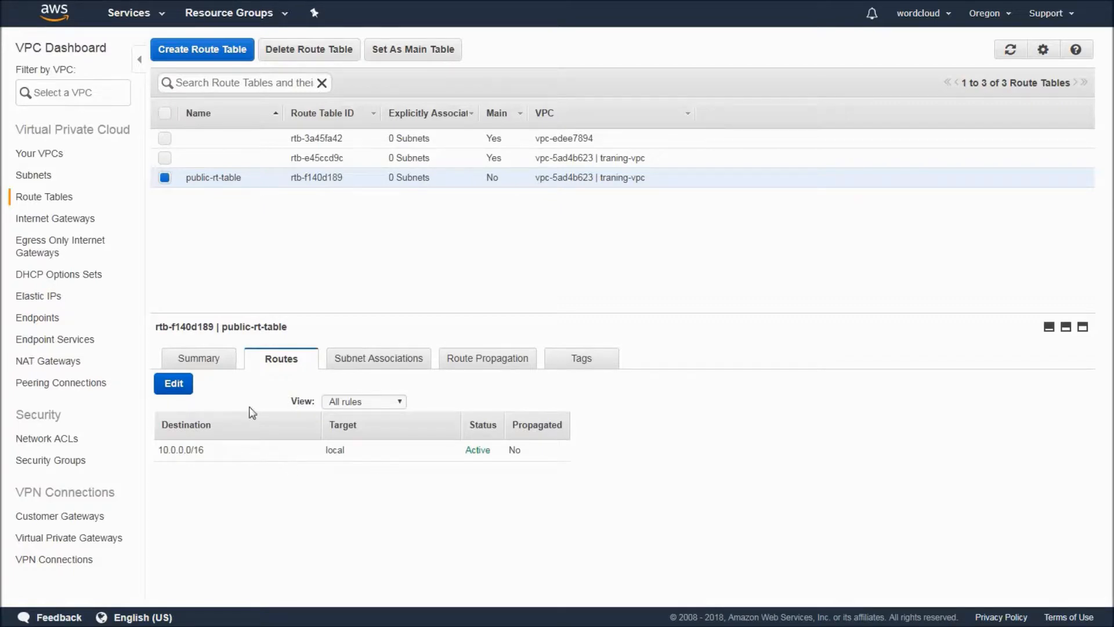
Add a route to public-rt-table with destination 0.0.0.0/0 targeting the training-igw internet gateway and save it.
left_click(174, 384)
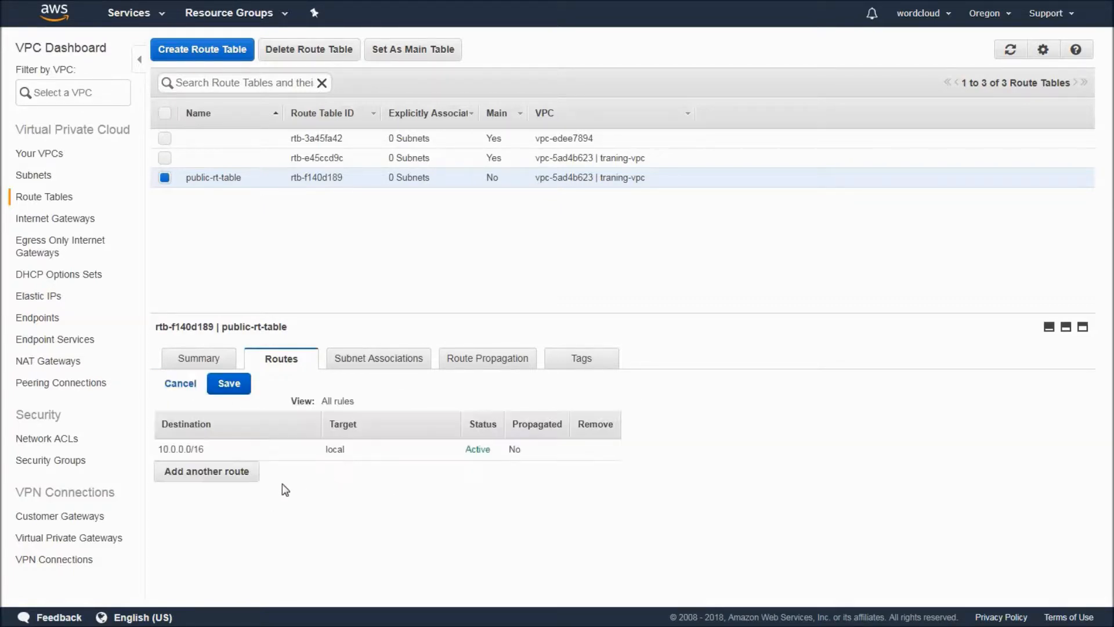
left_click(228, 471)
left_click(222, 472)
type("0.0.0")
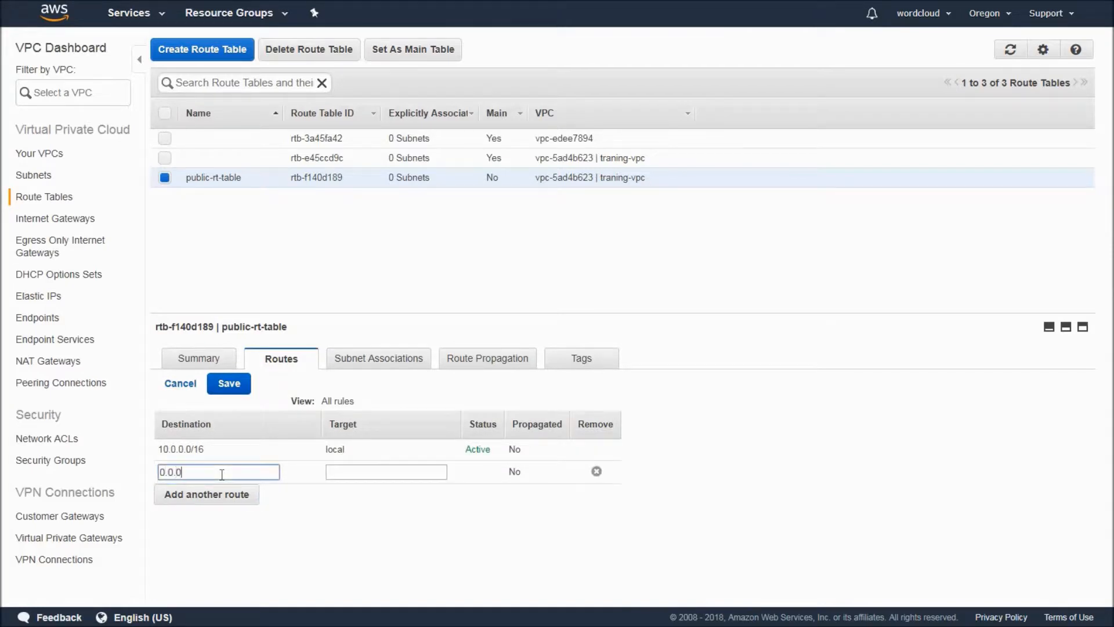
type(".0/0")
key("Tab")
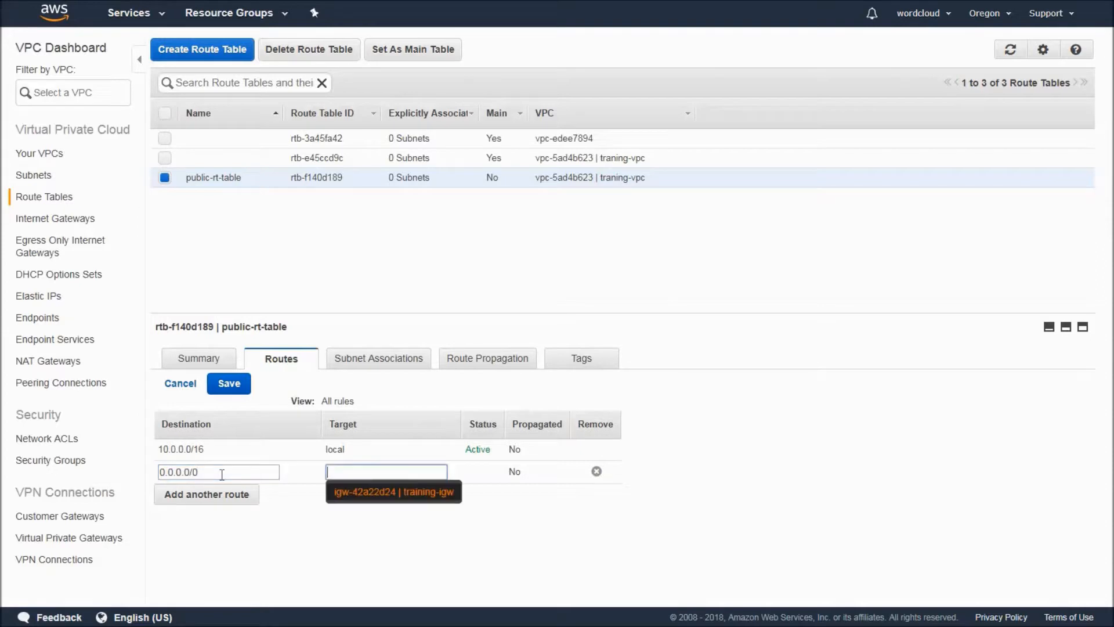
left_click(372, 493)
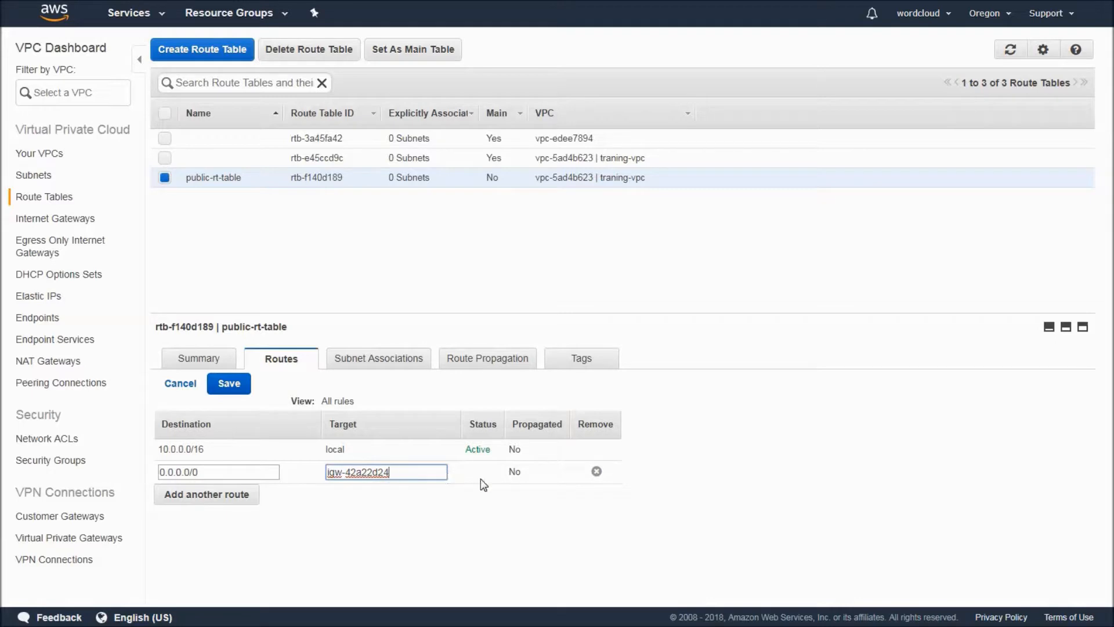
left_click(238, 384)
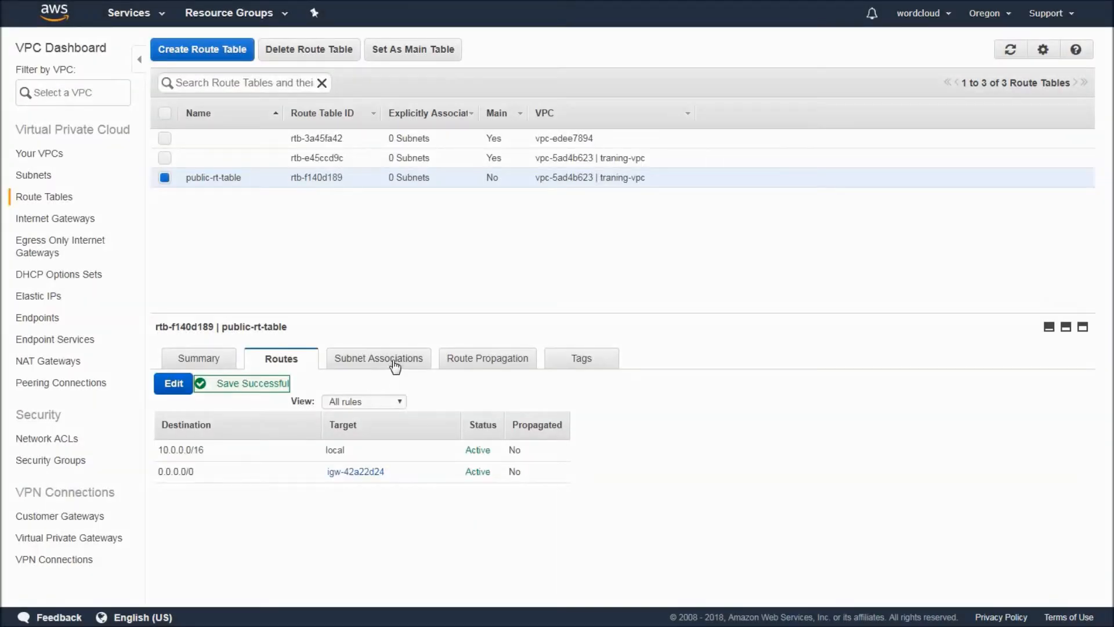
Associate the us-west-2a-subnet-1 subnet with public-rt-table and save the association.
left_click(393, 361)
left_click(171, 385)
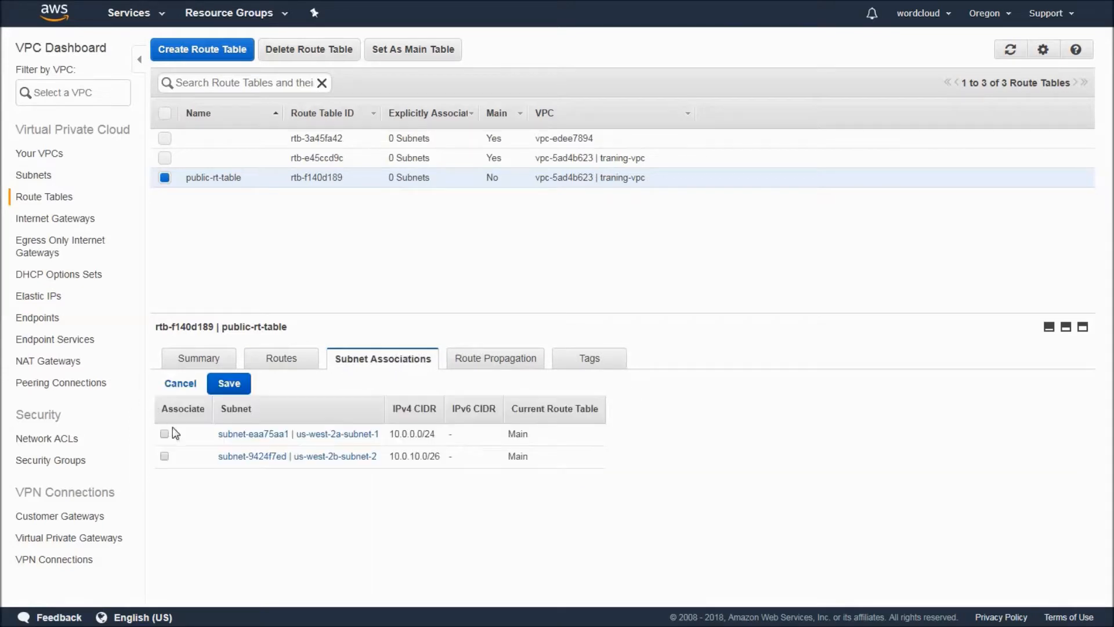
left_click(235, 385)
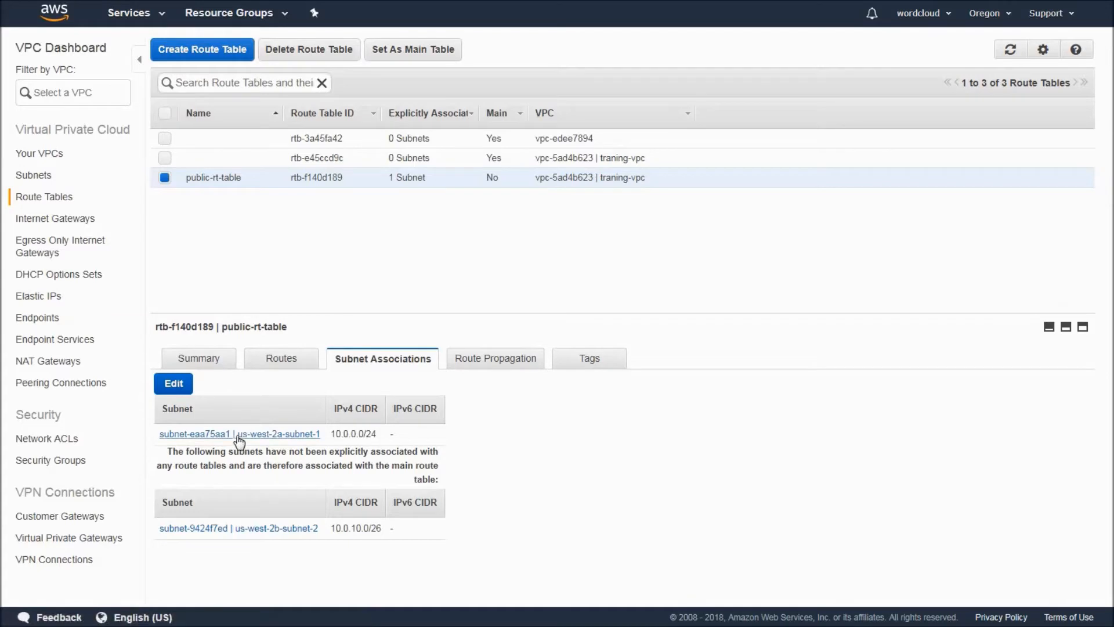
Compare the route tables of us-west-2a-subnet-1 and us-west-2b-subnet-2 in the subnet list.
left_click(36, 175)
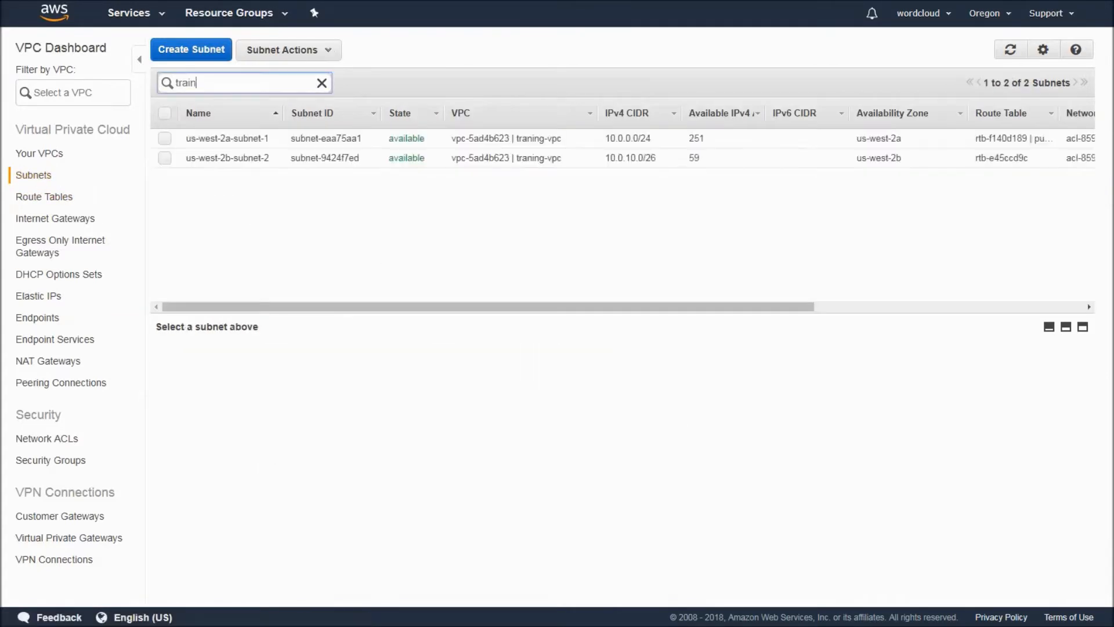
left_click(522, 141)
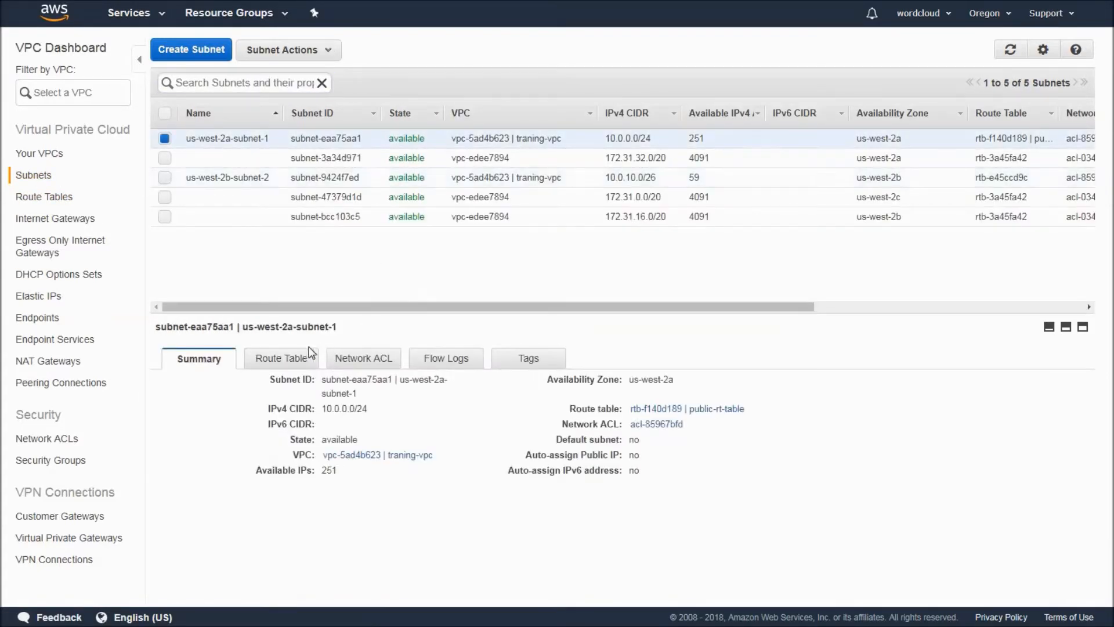
left_click(297, 359)
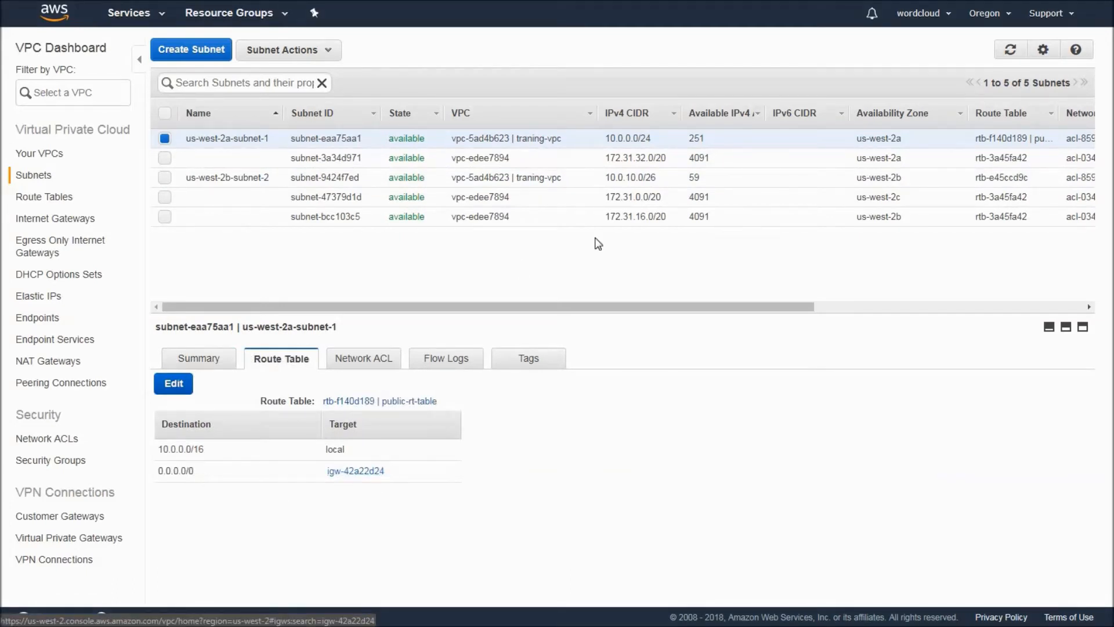
left_click(487, 178)
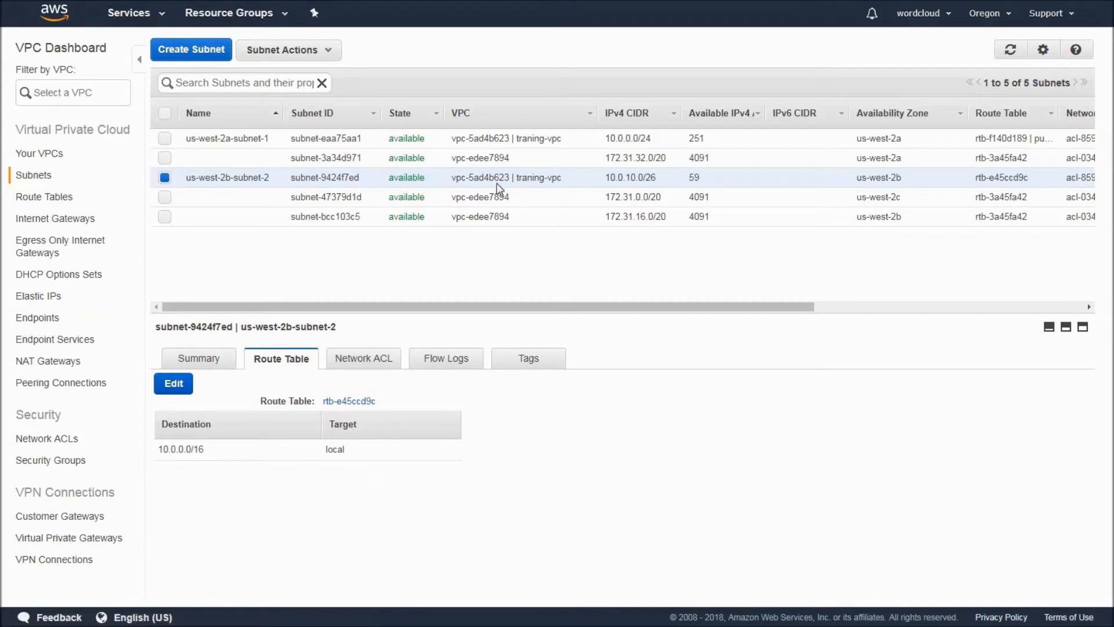
left_click(242, 138)
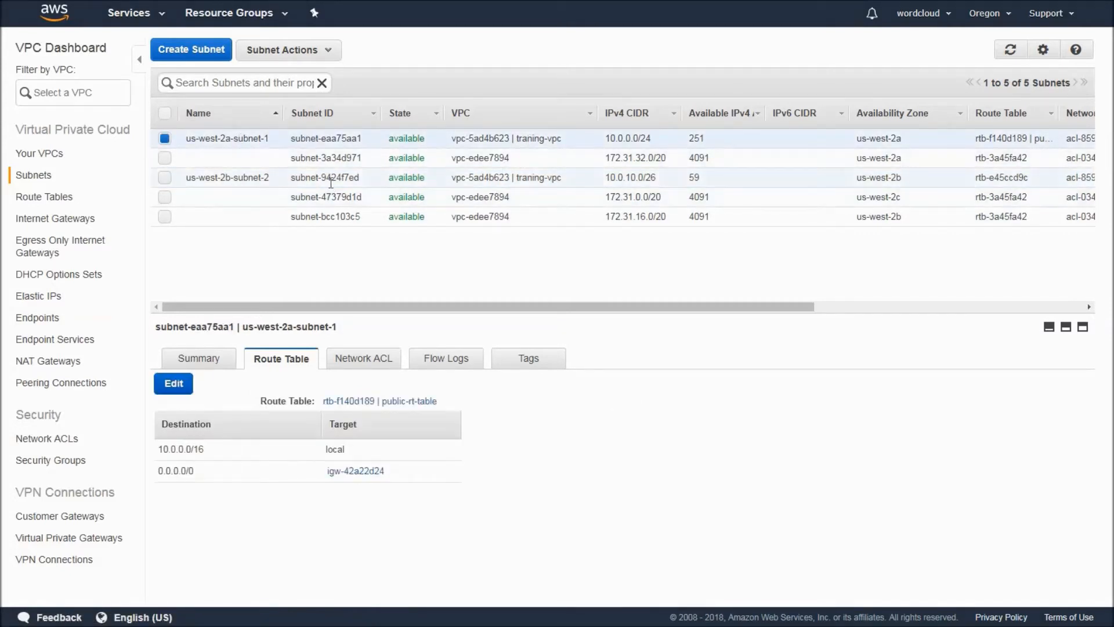
left_click(308, 178)
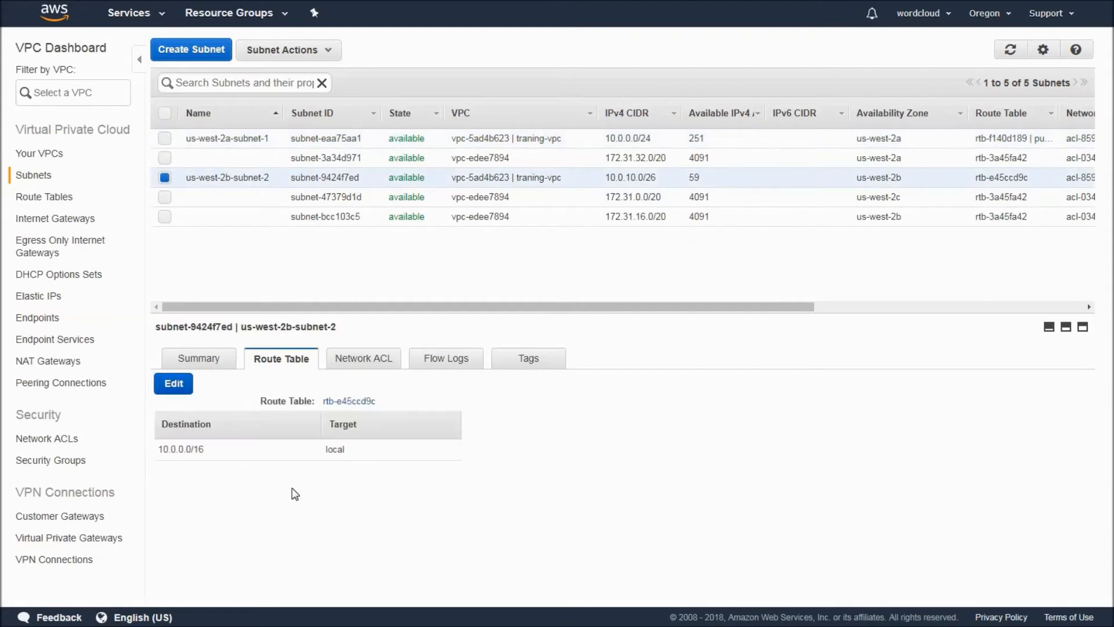